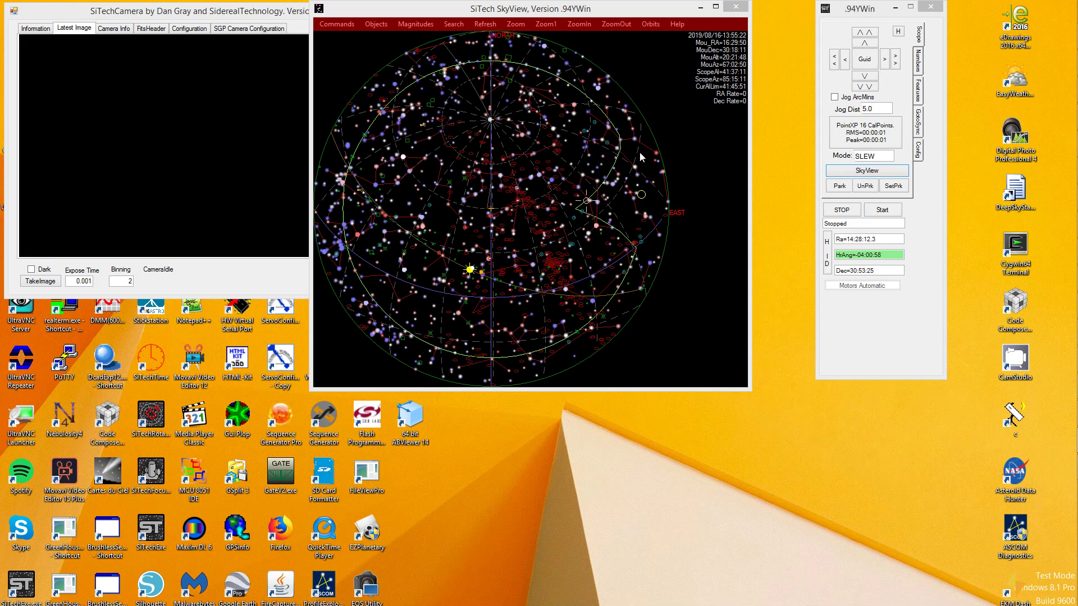
- Move the mount panel beside the sky map and display catalogue details for Boötes stars
left_click_drag(863, 11, 801, 12)
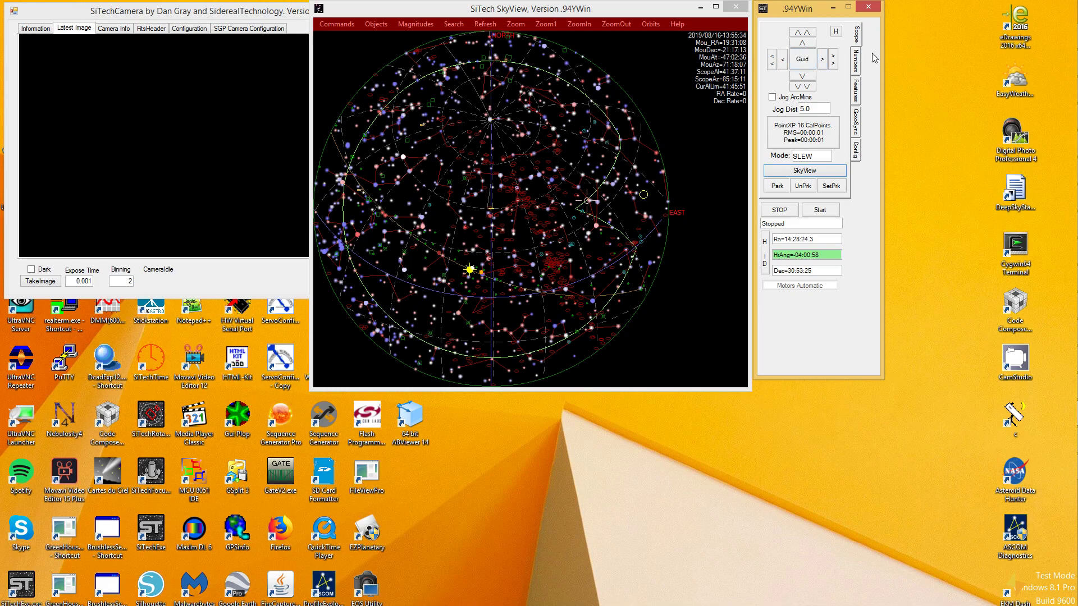
left_click(789, 225)
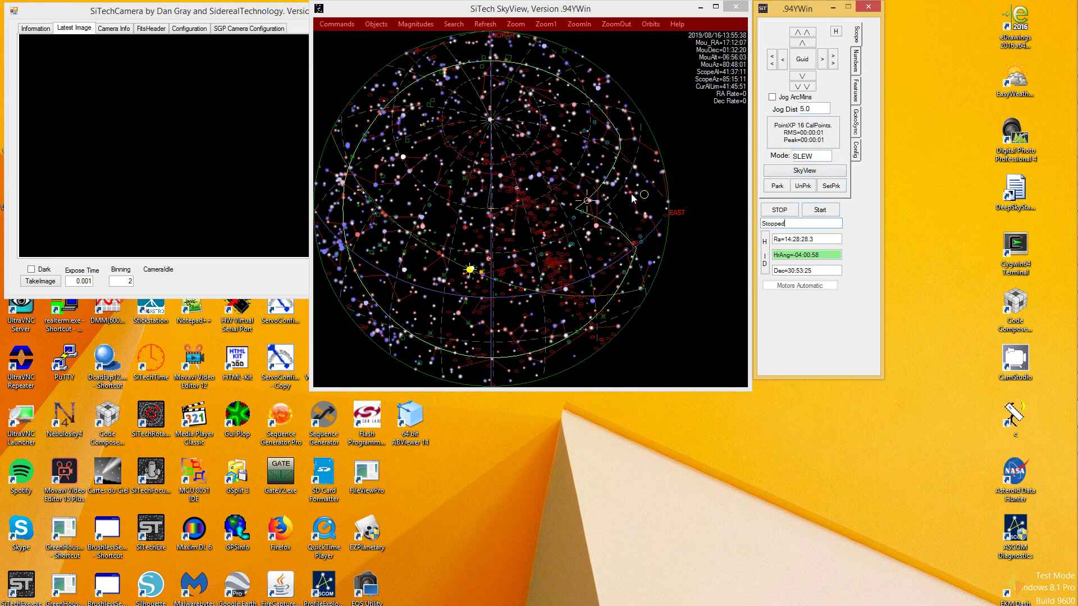
left_click(586, 202)
left_click(589, 203)
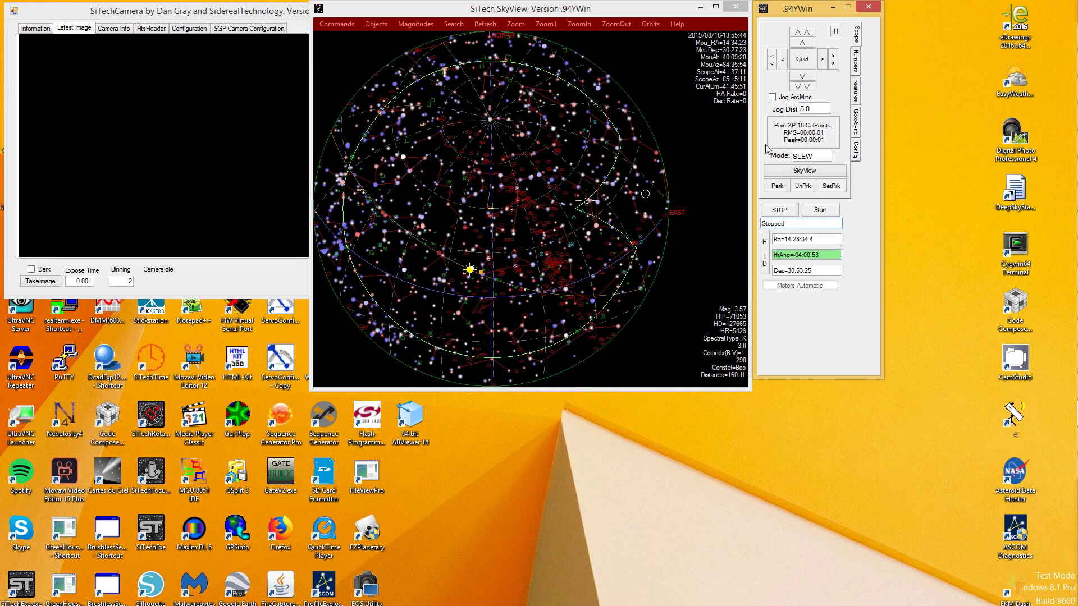
- Launch the script and PlateSolve3 tools, move PlateSolve3 lower left, and show Plate Solve Stuff settings
left_click(856, 92)
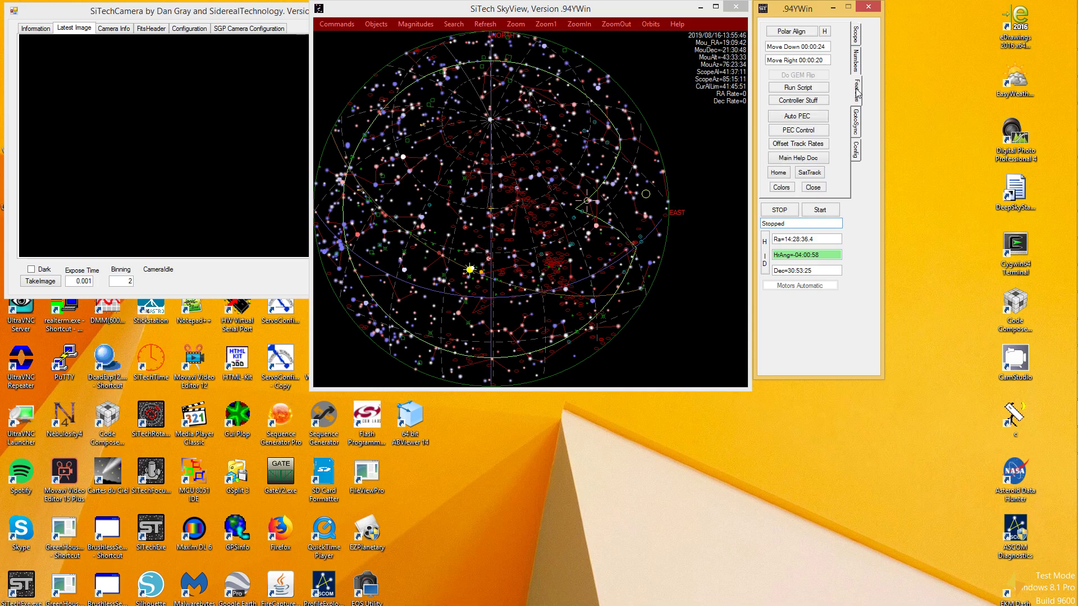
left_click(797, 87)
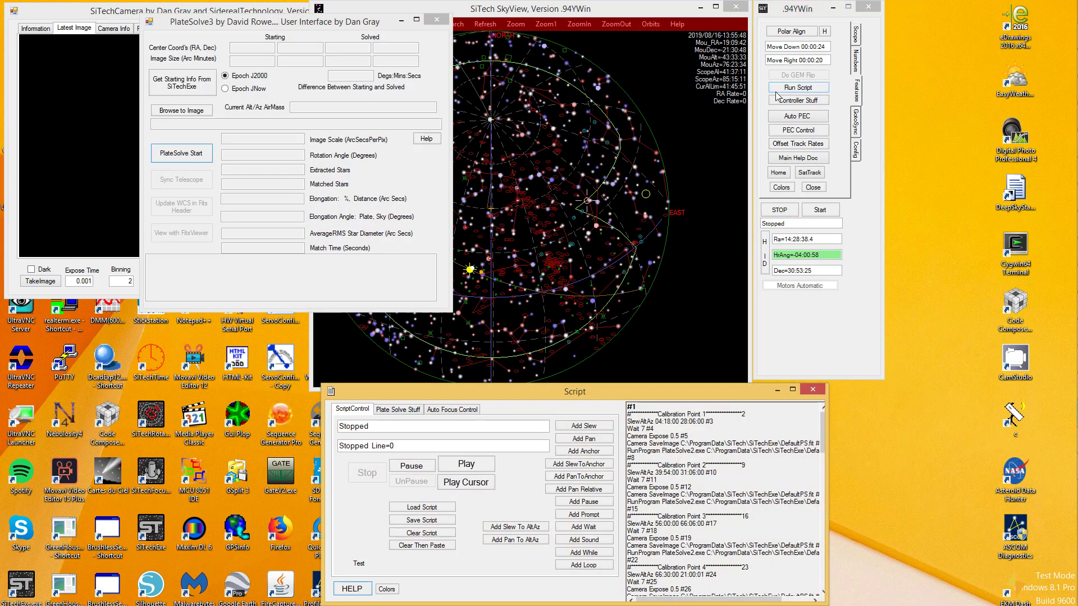
left_click_drag(332, 22, 189, 312)
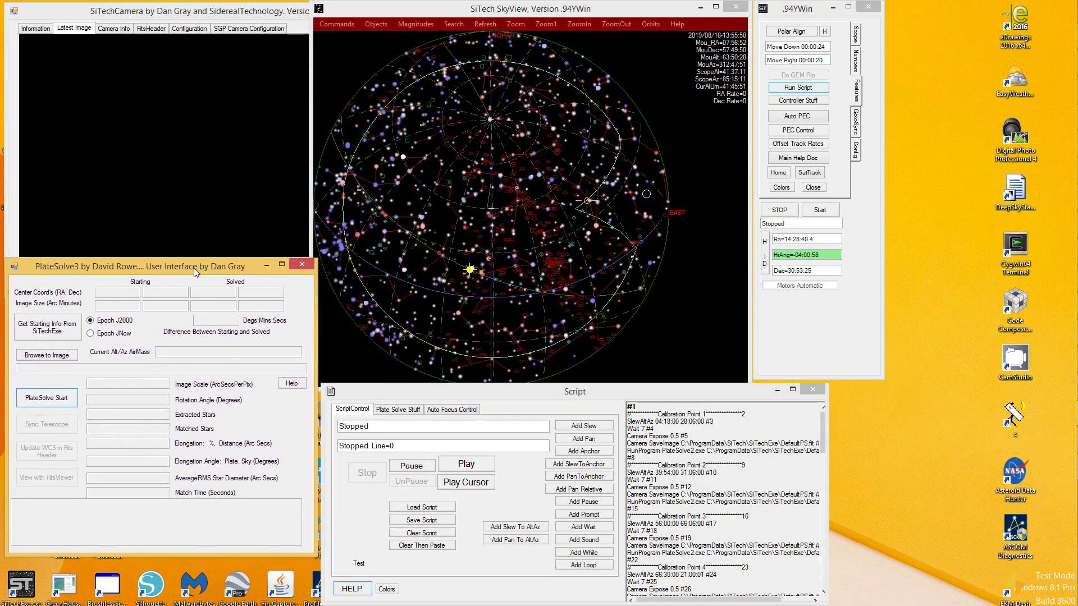
left_click(154, 13)
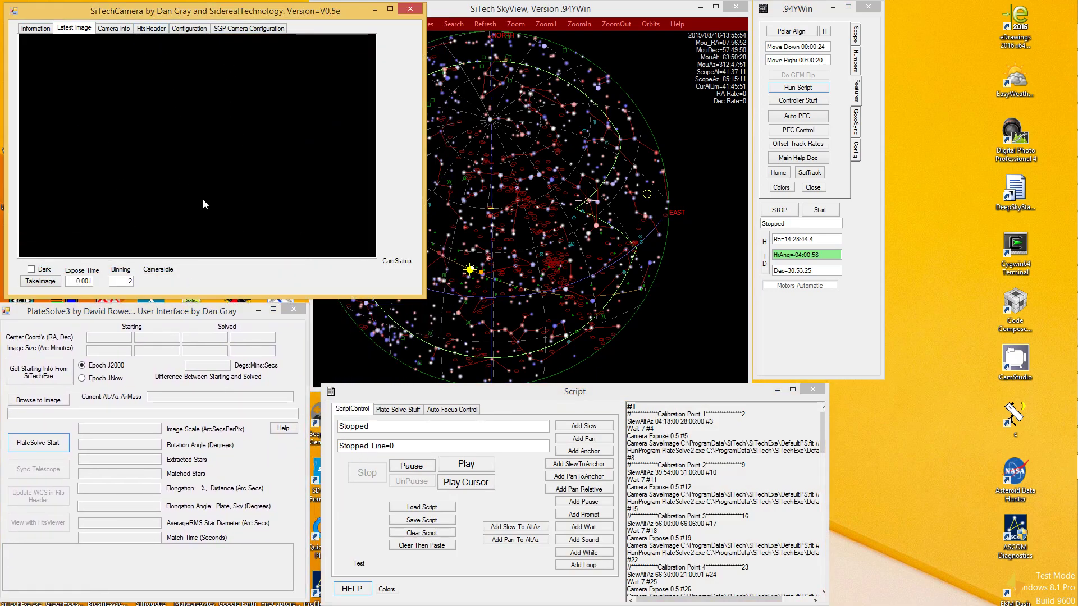
left_click(407, 409)
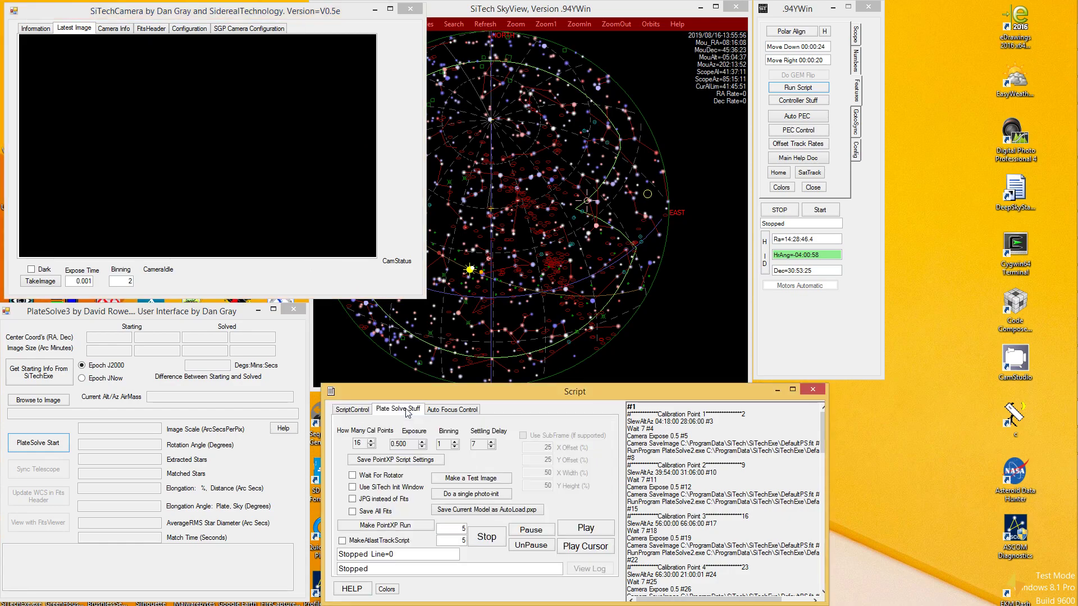
- Plate-solve a single init photo (69 stars matched), accept InitPoint to start tracking, then show SkyView
left_click(476, 495)
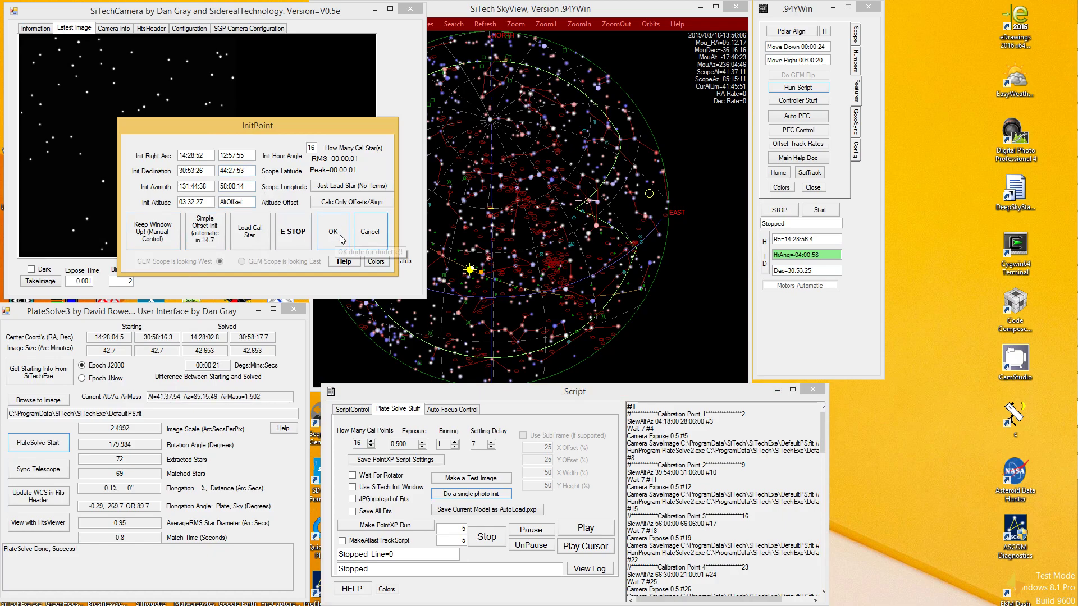
left_click(343, 237)
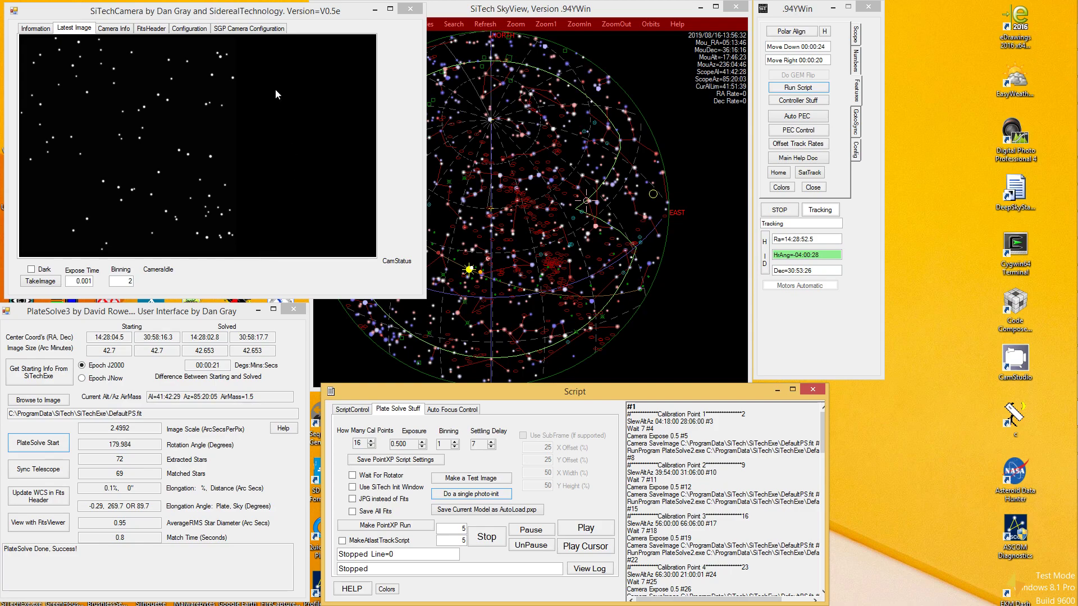
left_click_drag(265, 13, 261, 11)
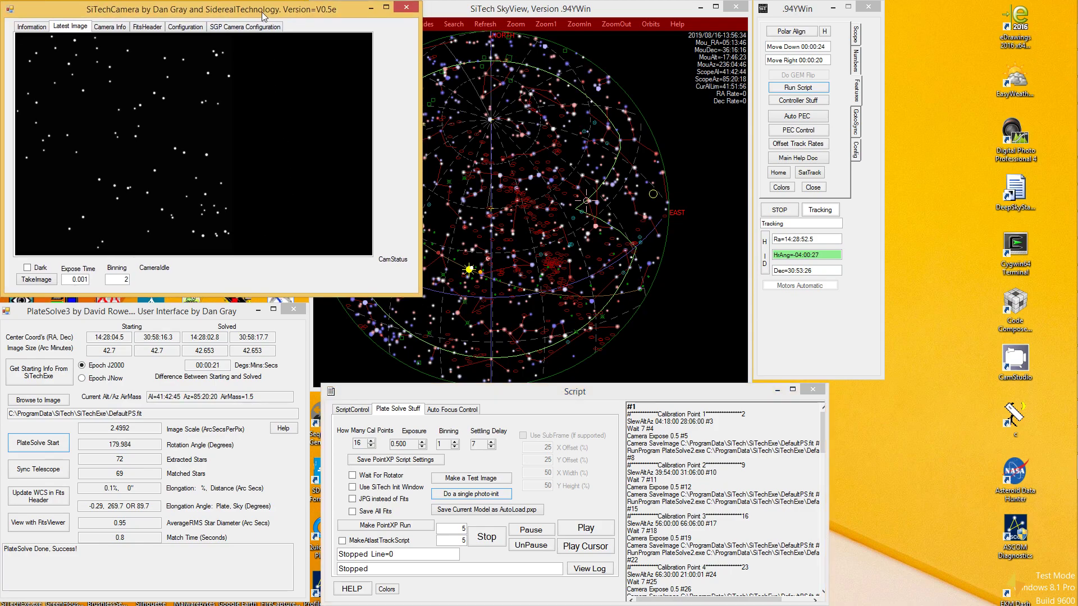
left_click(532, 66)
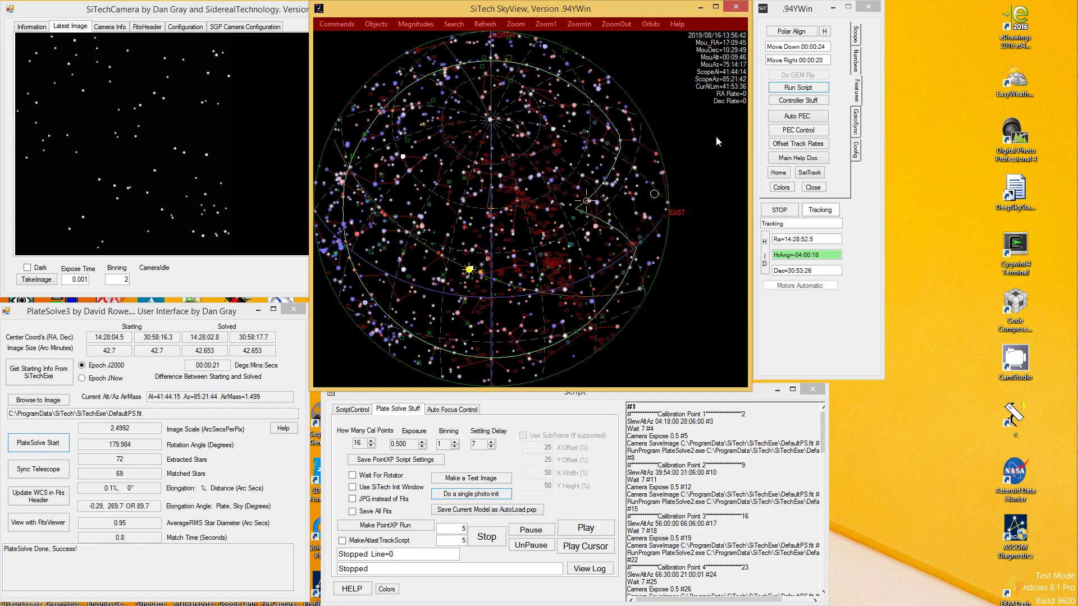
left_click(857, 153)
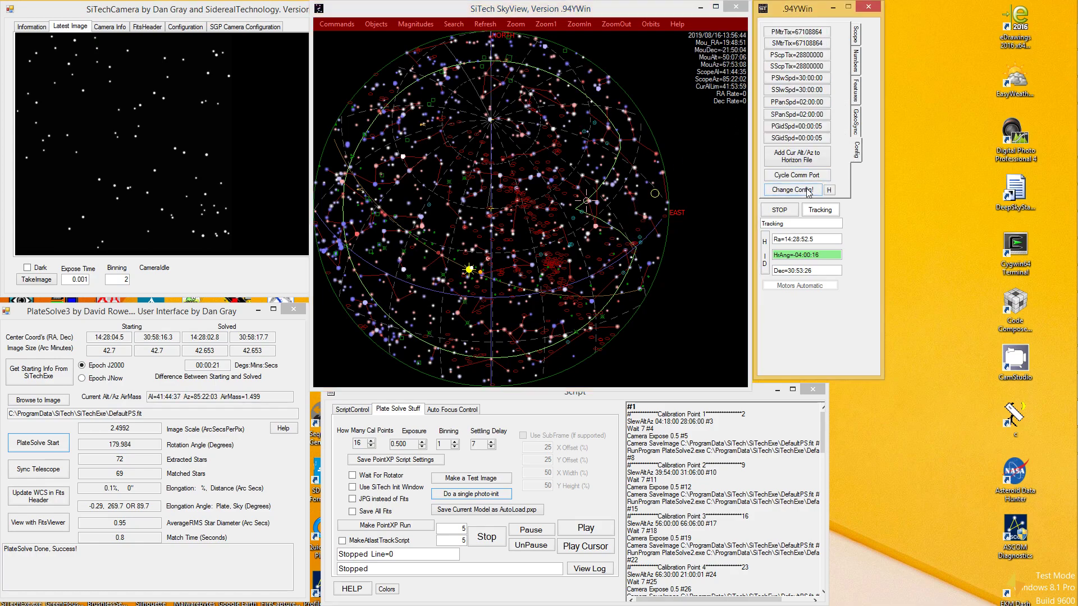
left_click(808, 191)
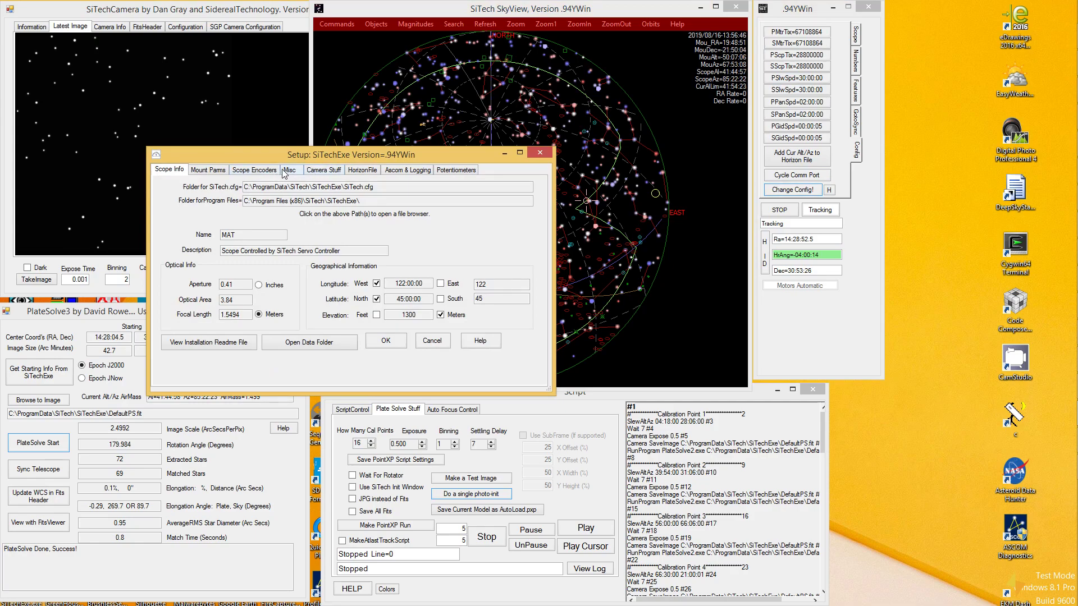
left_click(207, 170)
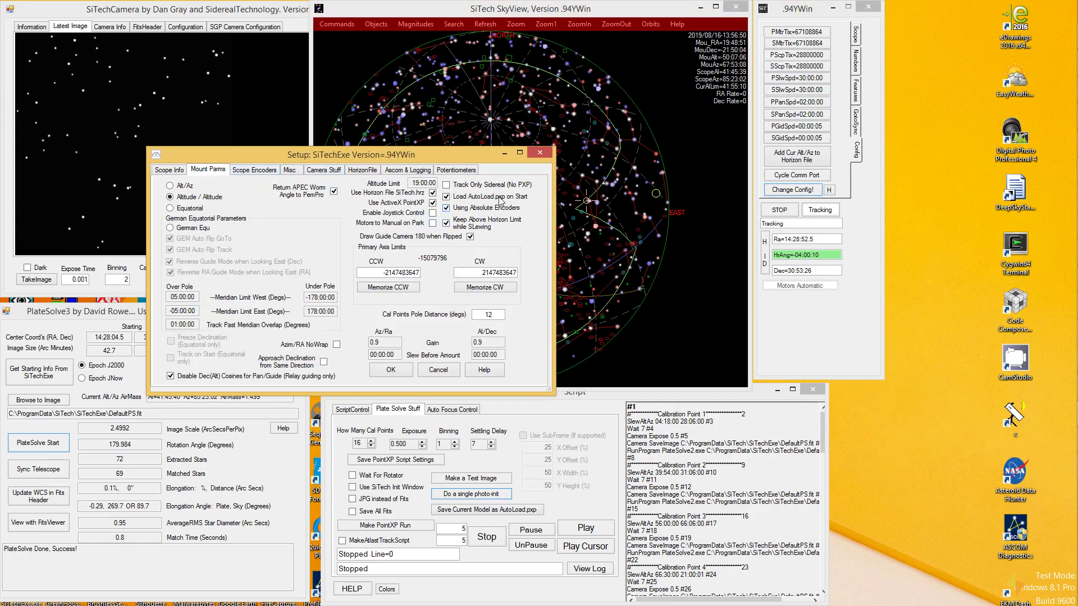
left_click(537, 153)
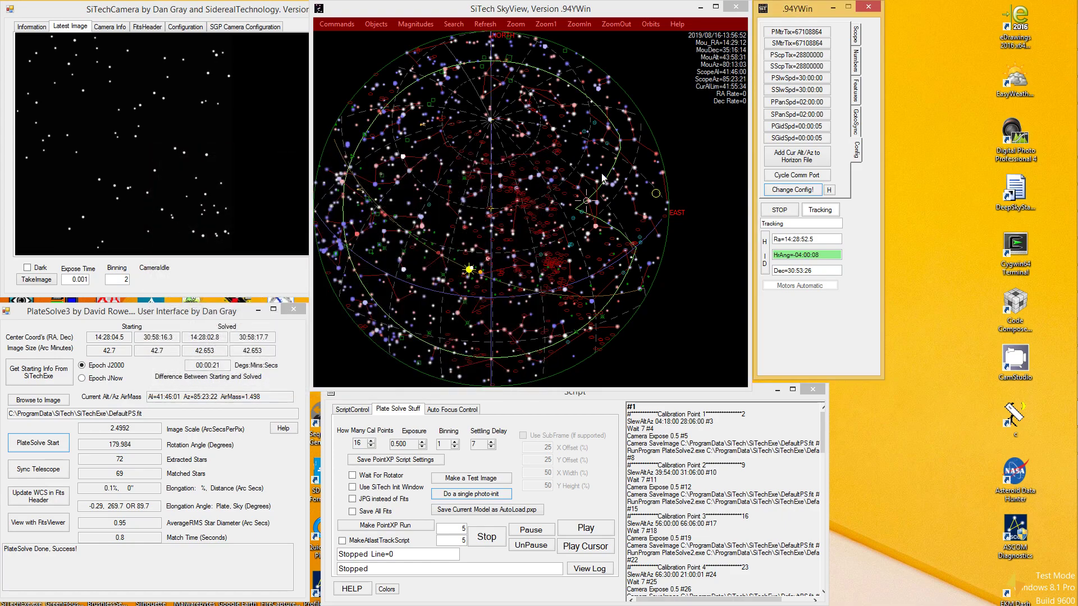
left_click(613, 159)
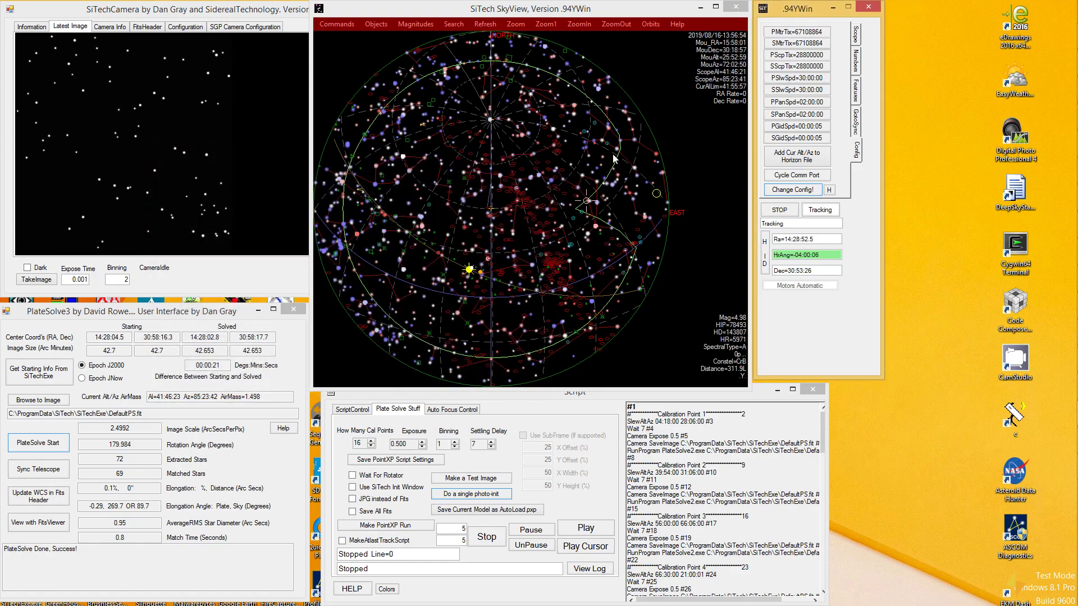
left_click(620, 162)
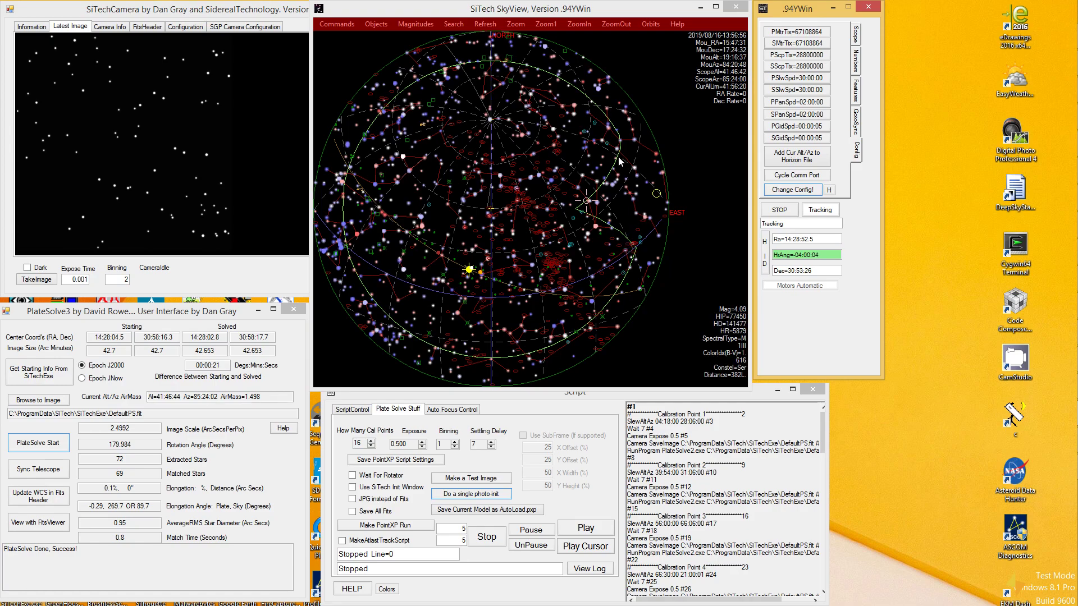
left_click(589, 179)
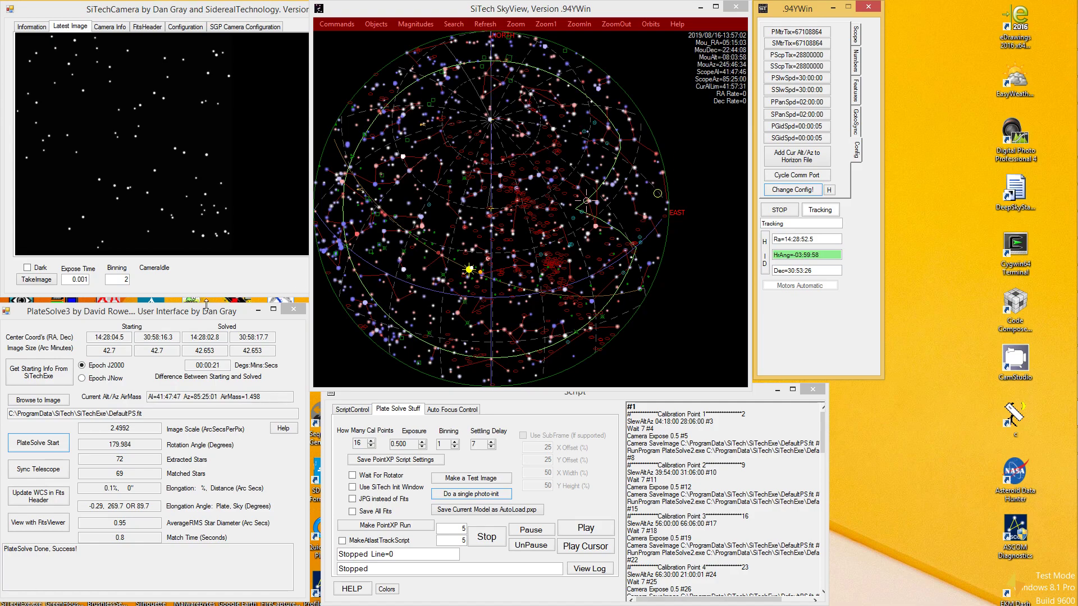
left_click_drag(200, 308, 222, 306)
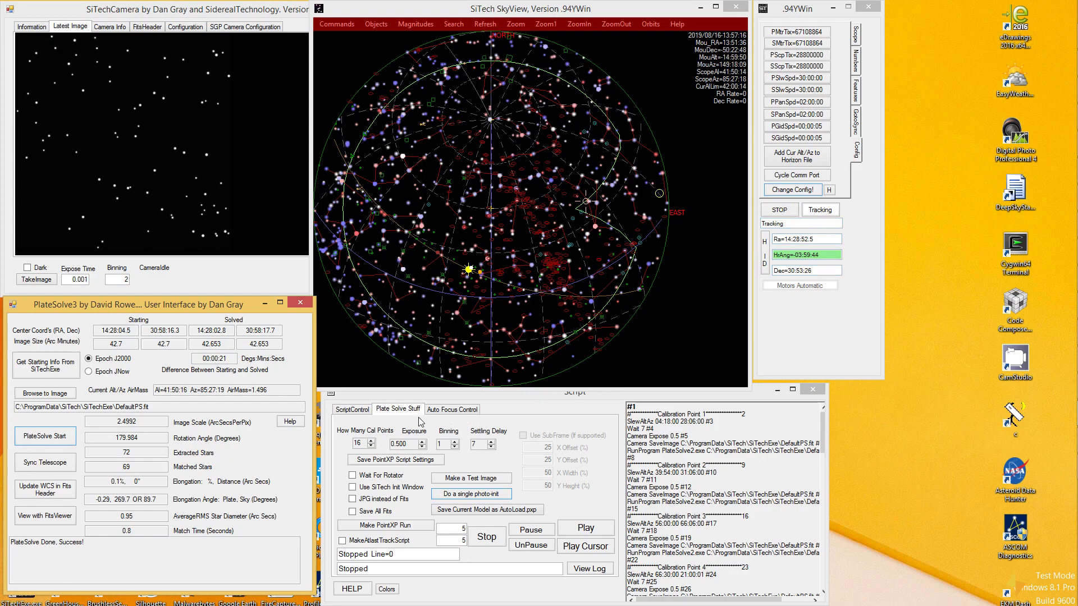
- Clear the existing calibration script in ScriptControl
left_click(359, 409)
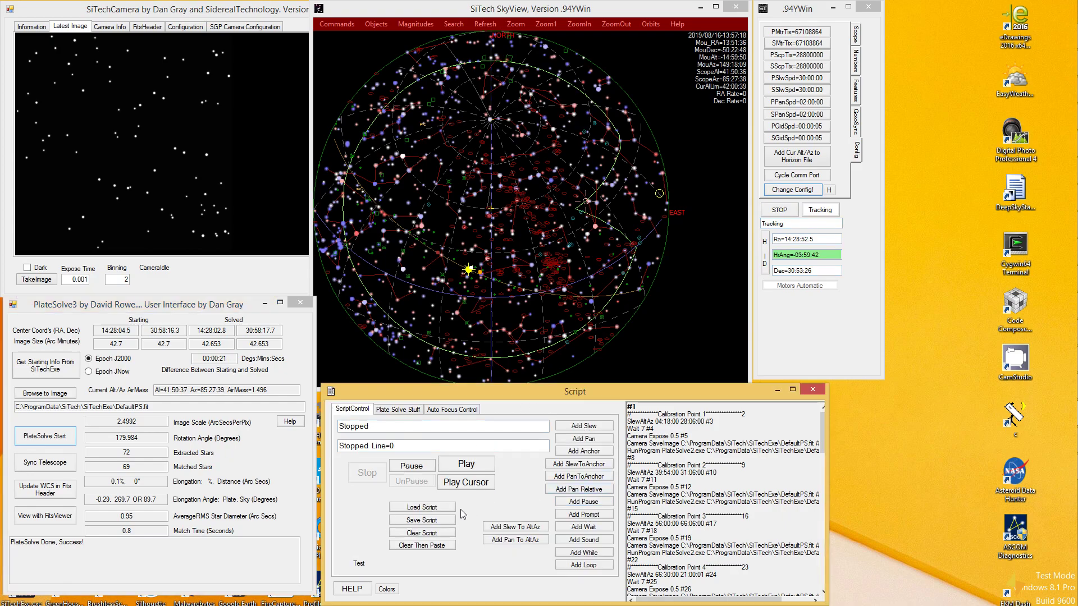
left_click(449, 533)
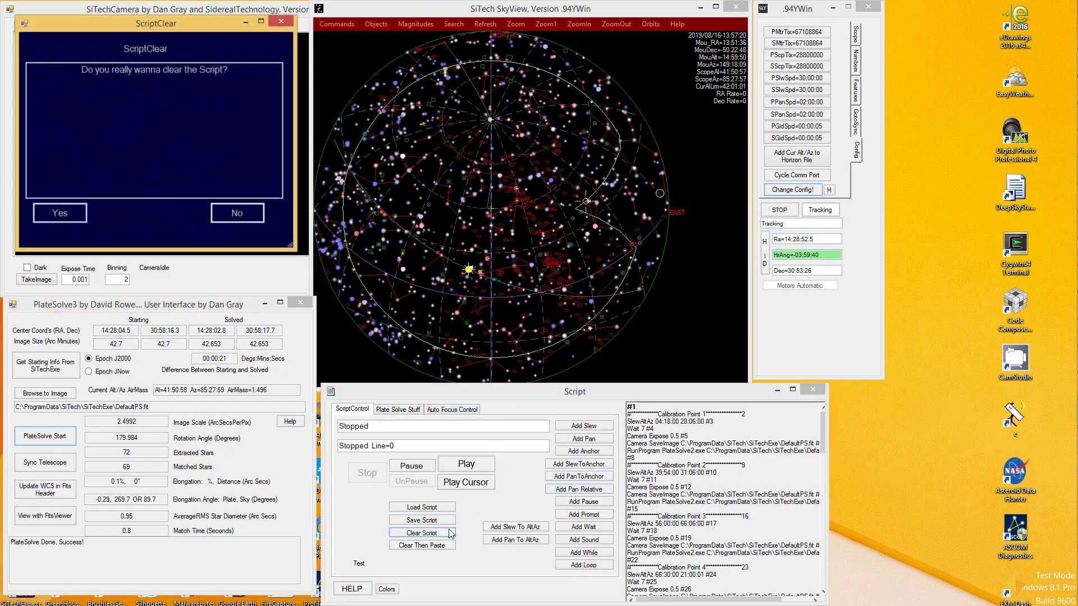
left_click(64, 216)
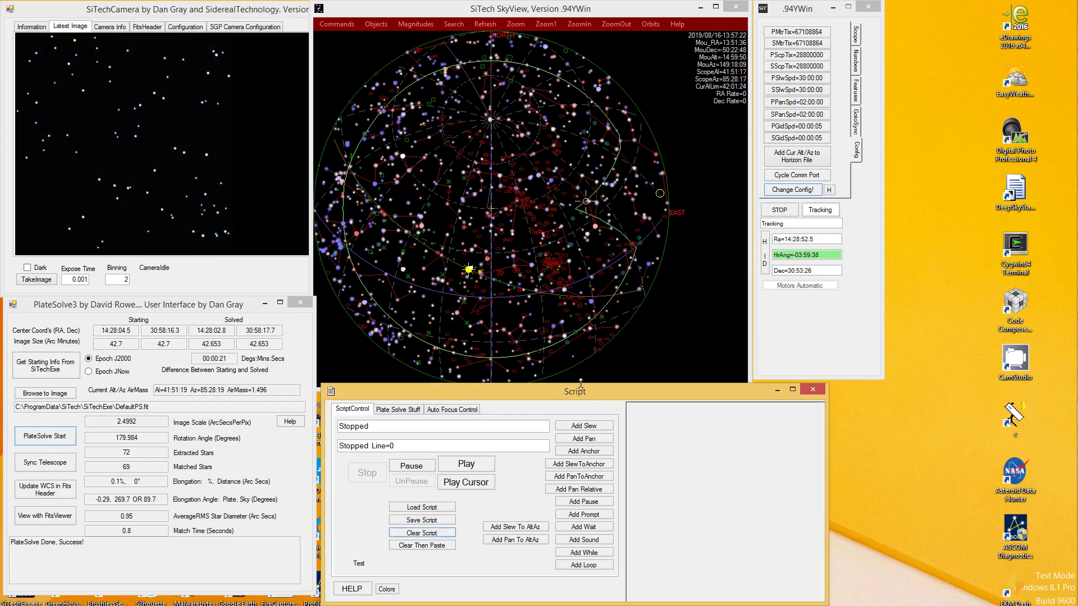
- Change How Many Cal Points from 16 to 12 on Plate Solve Stuff
left_click(407, 409)
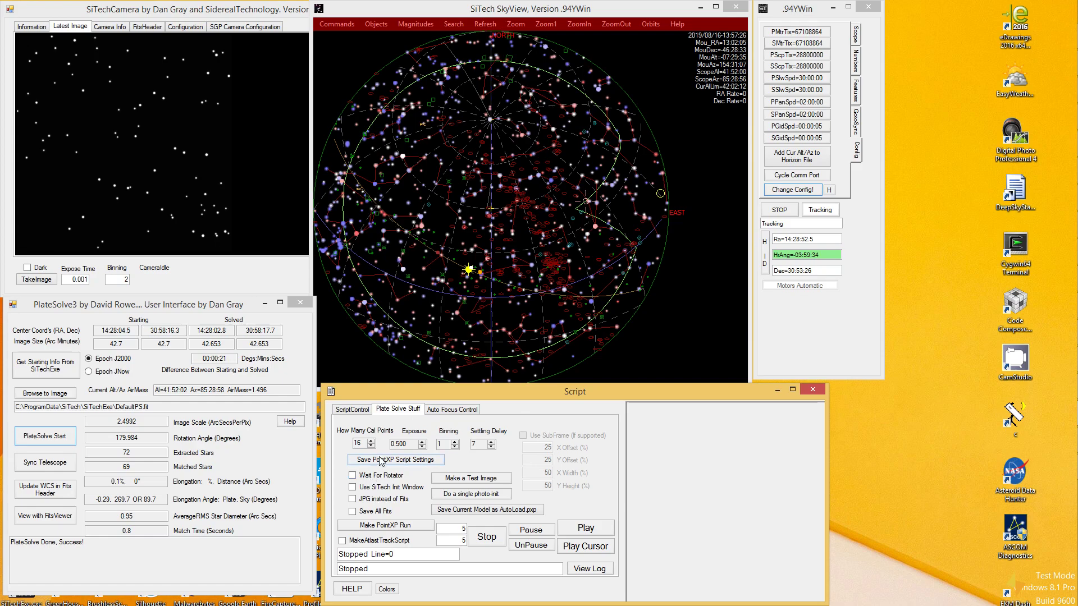
left_click_drag(364, 443, 347, 444)
type("12")
- Generate the 12-point PointXP calibration script and scroll through its listed points
left_click(385, 528)
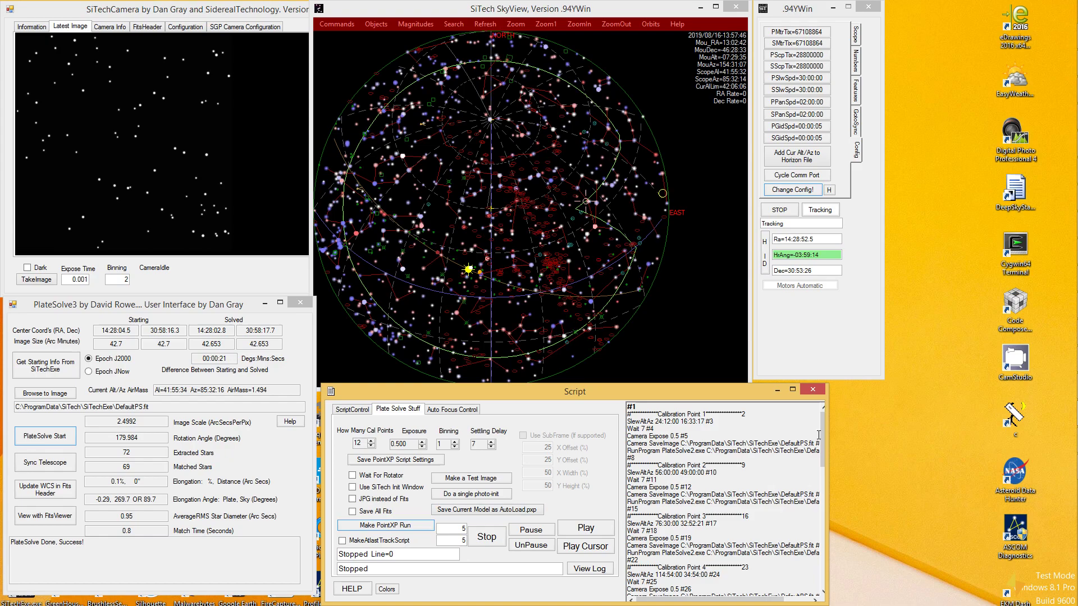
mouse_move(823, 437)
left_mouse_down()
mouse_move(801, 586)
mouse_move(832, 422)
left_mouse_up()
- Open the PointXP model over the sky map and clear all its calibration points
left_click(856, 35)
left_click(812, 138)
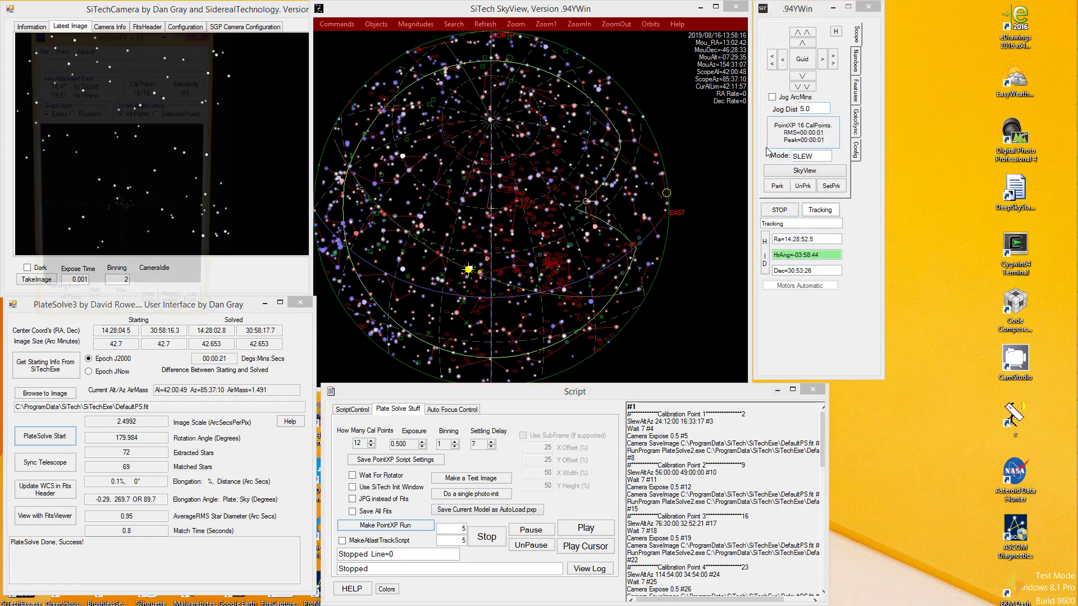
left_click_drag(227, 85, 557, 86)
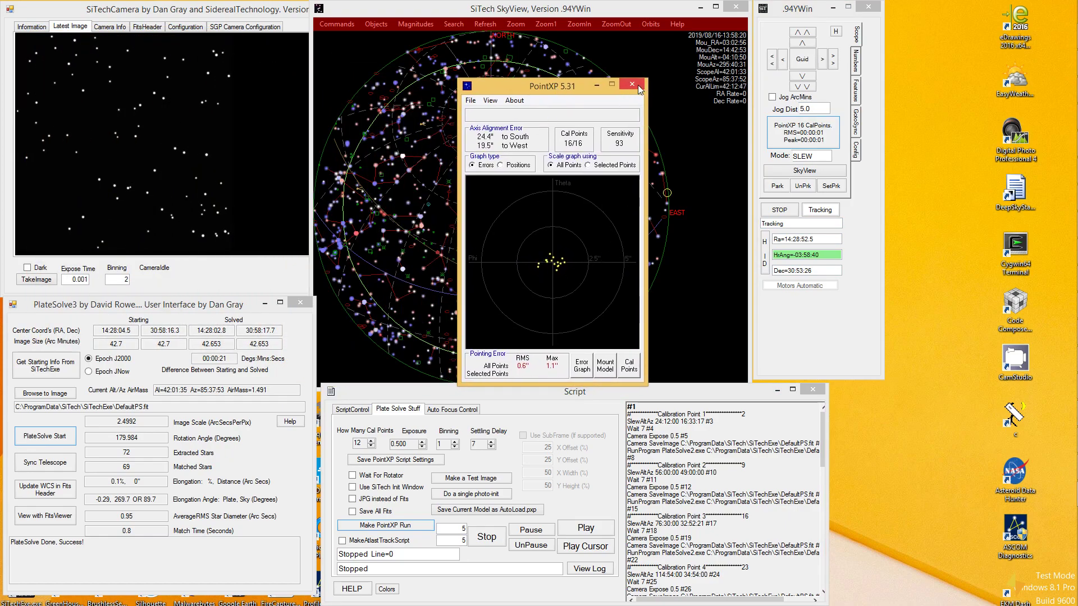
right_click(798, 131)
left_click(147, 300)
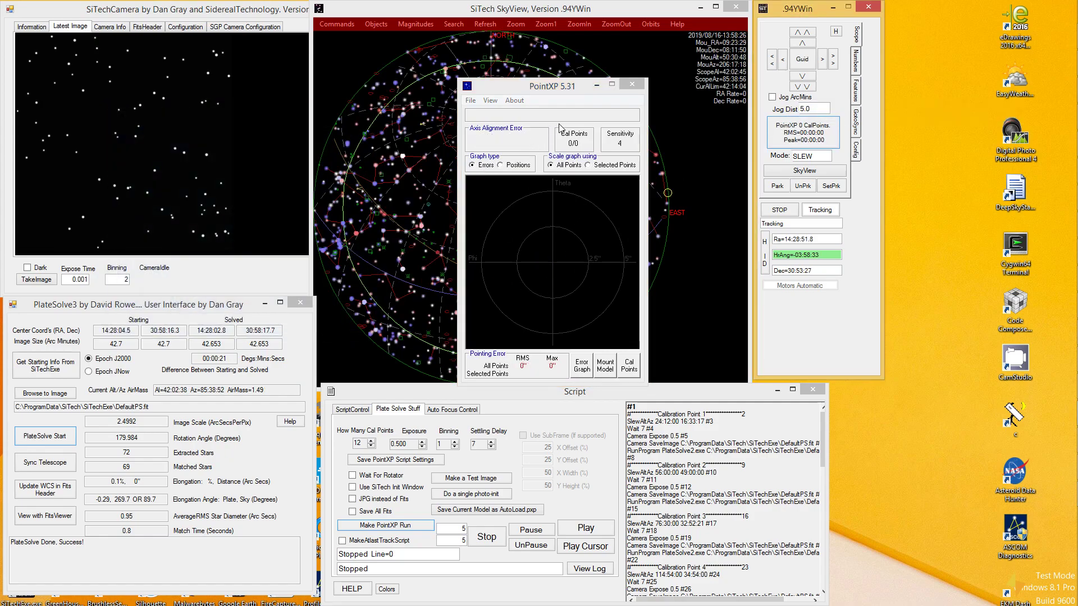
left_click_drag(550, 93, 711, 115)
- View PointXP's site and encoder parameters, then close them
left_click(629, 130)
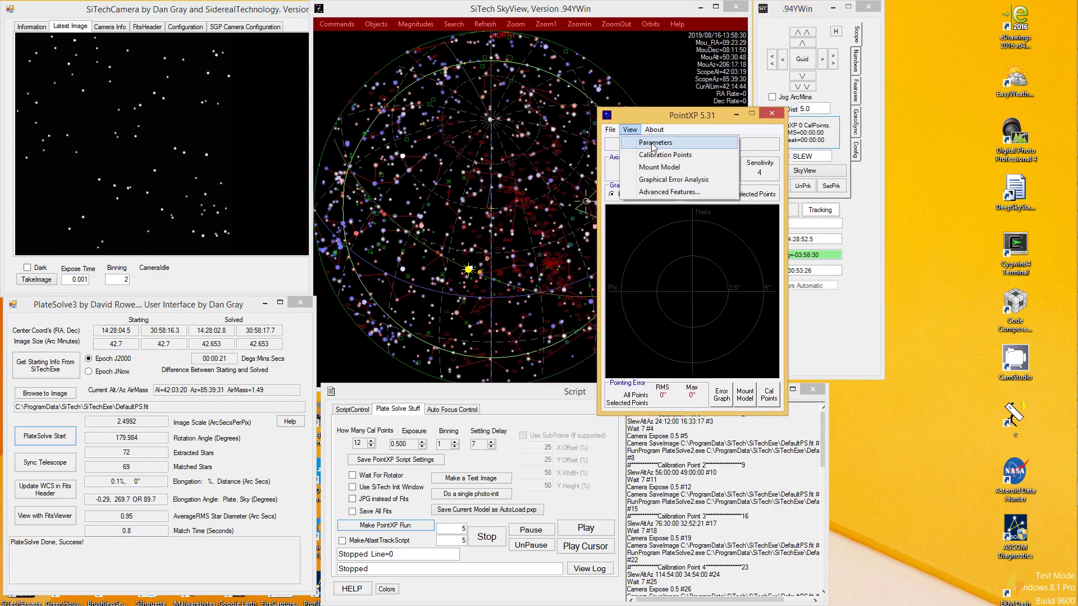
left_click(629, 129)
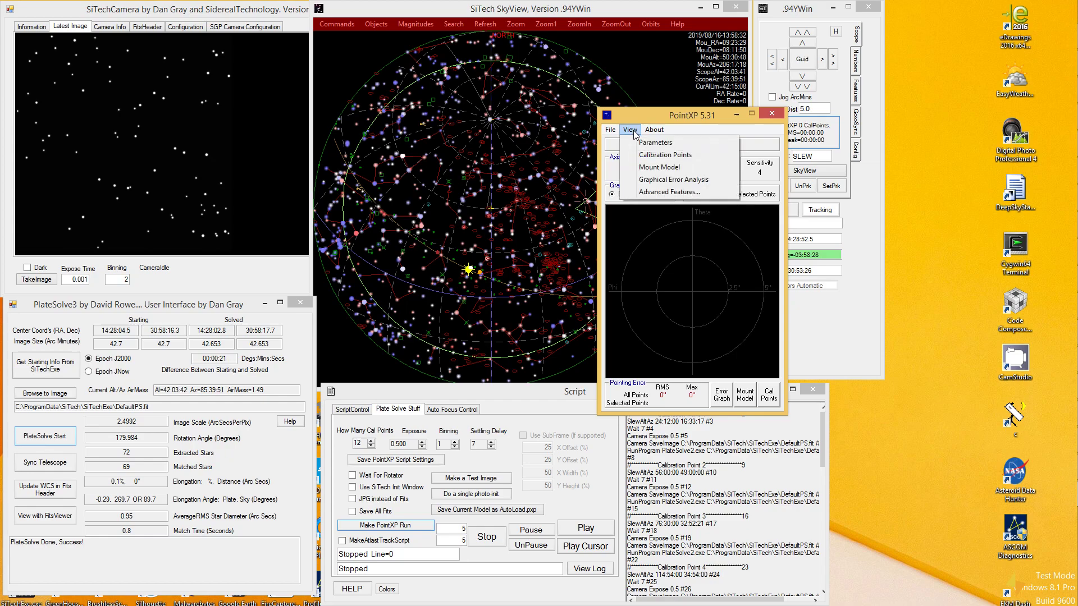
left_click(655, 143)
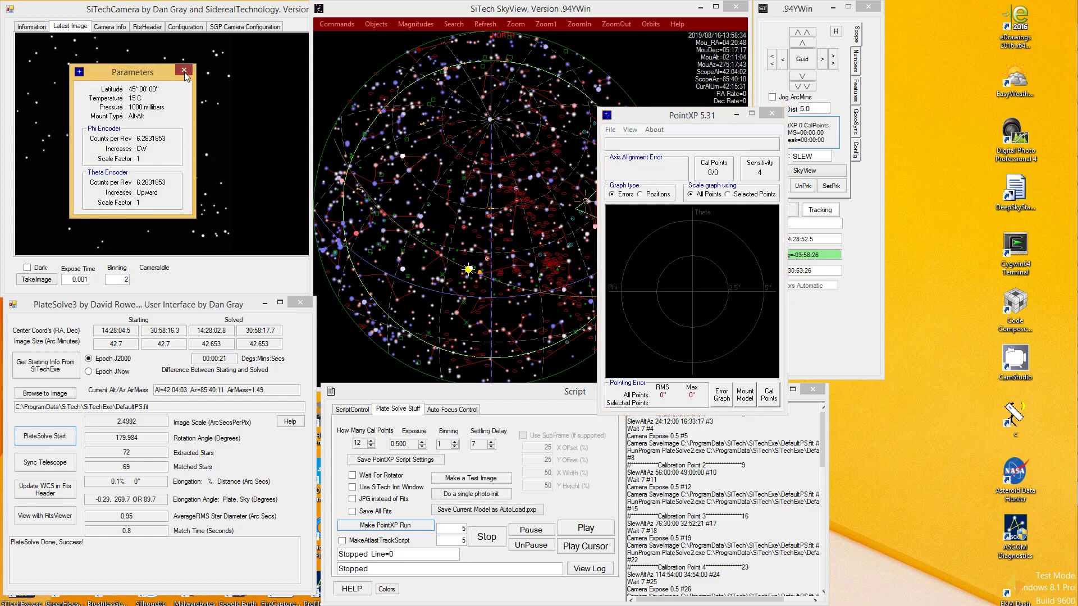
left_click(184, 70)
- Disable all Mount Model terms except cone, then close the parameters and PointXP window
left_click(745, 397)
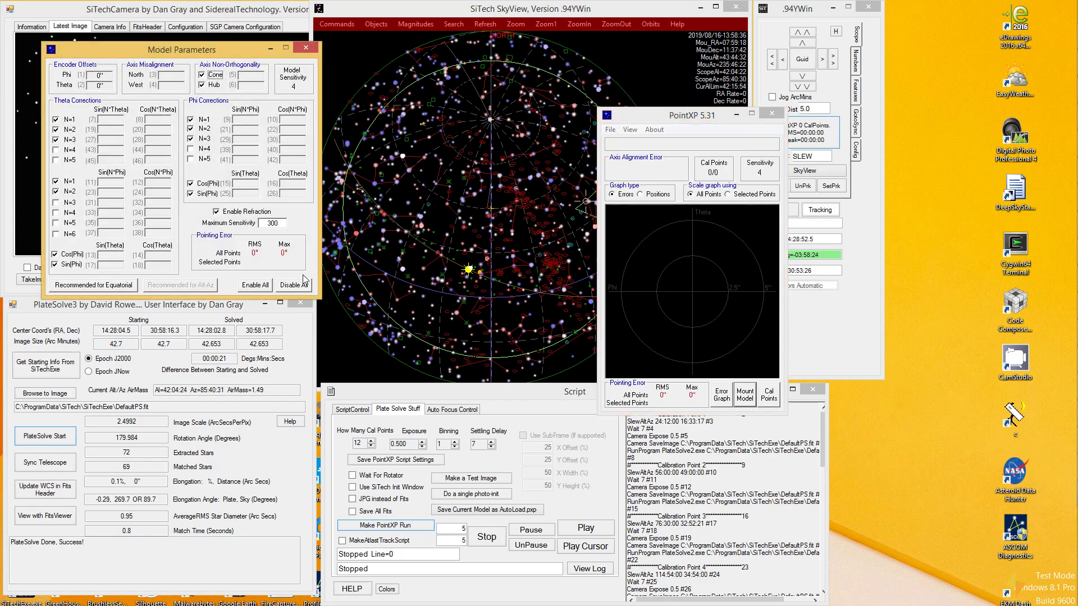
left_click(294, 290)
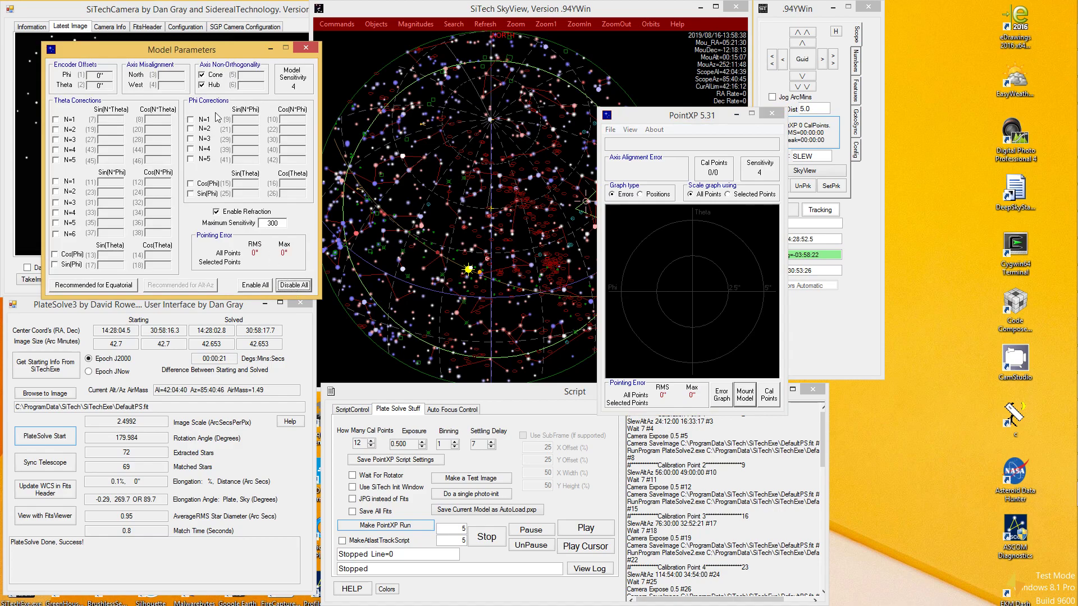
left_click(216, 77)
left_click_drag(234, 52, 264, 58)
left_click(331, 56)
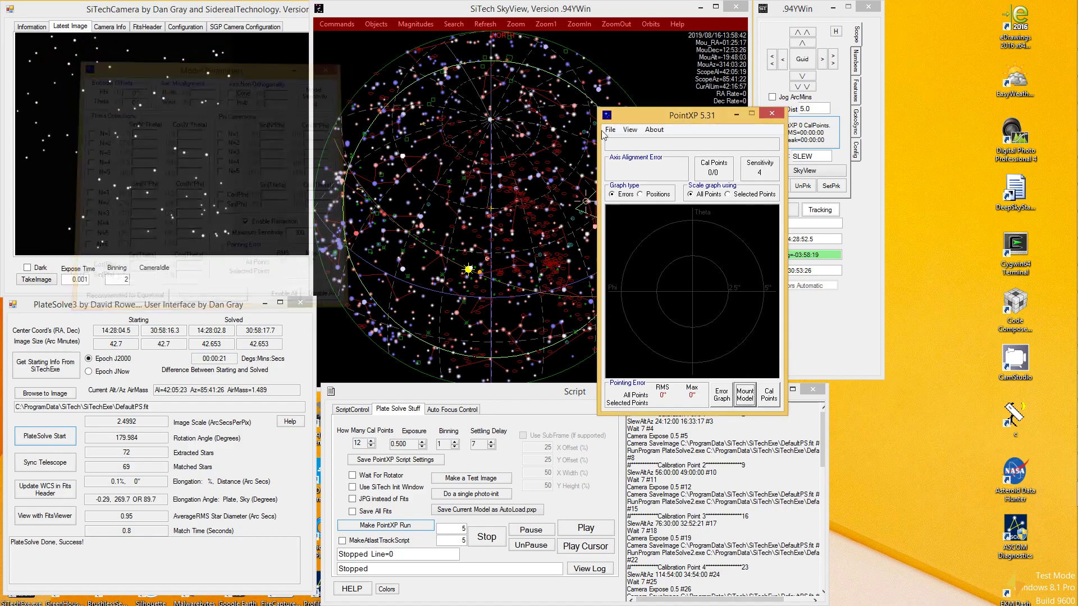
left_click(774, 115)
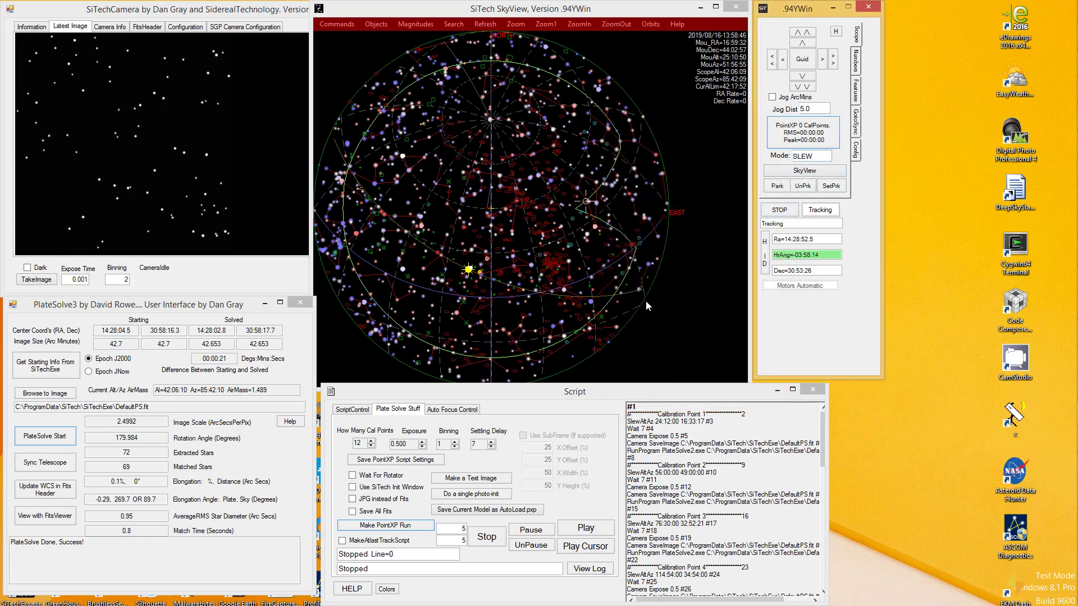
- Turn on Future Calibration Points and toggle Calibration Points in SkyView's Objects menu
left_click(560, 391)
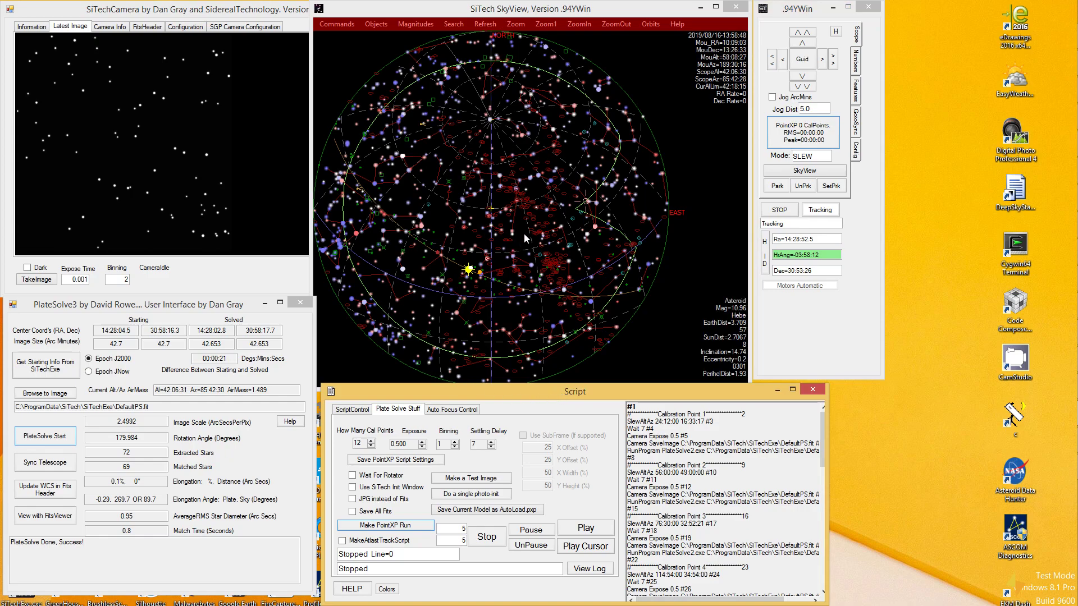
left_click(376, 25)
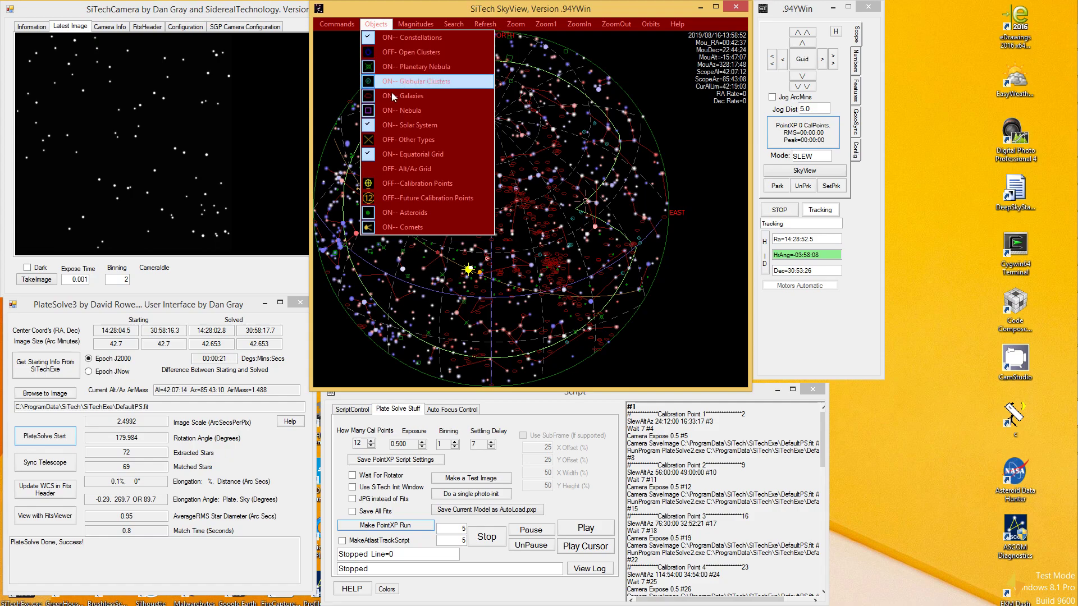
left_click(416, 200)
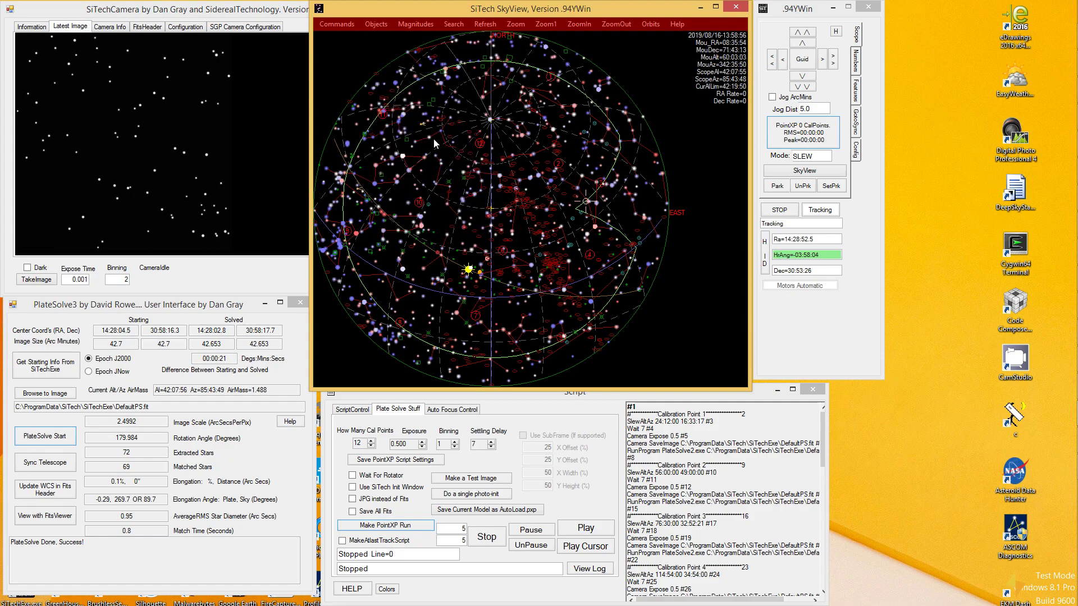
mouse_move(436, 62)
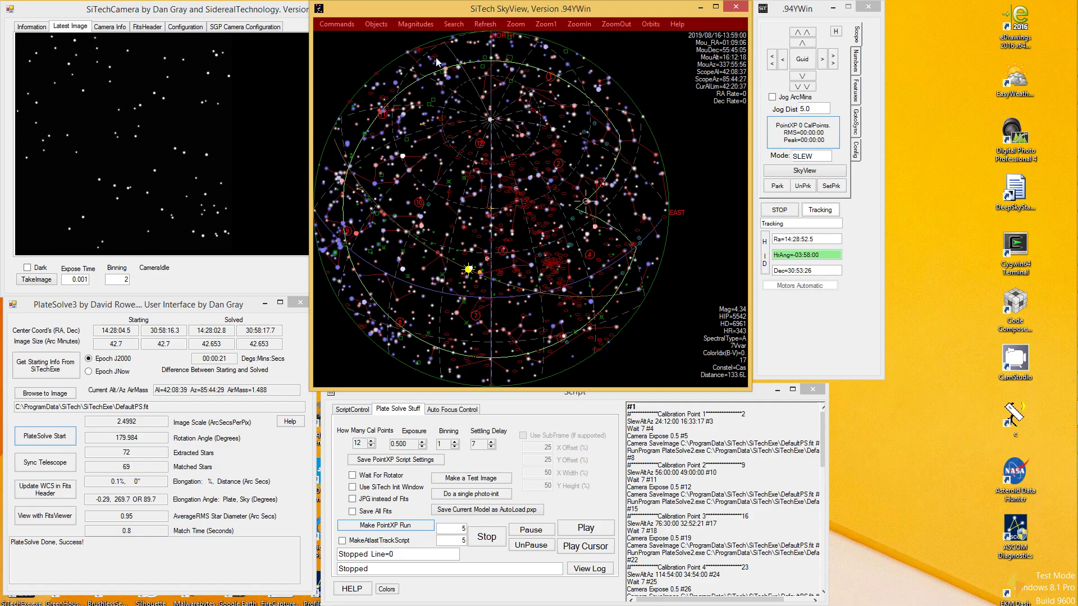
left_click(375, 23)
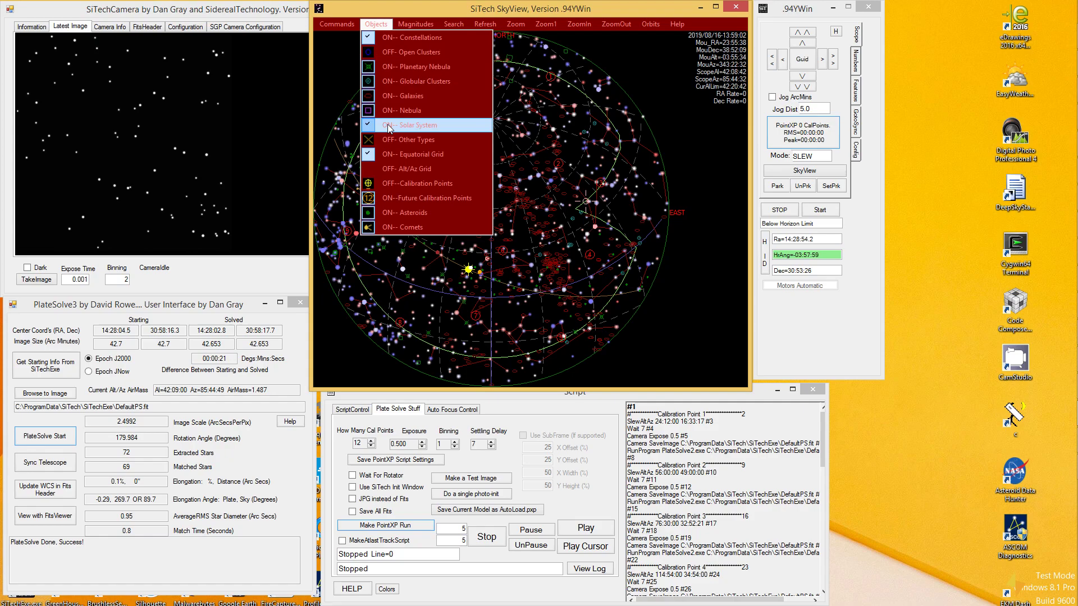
left_click(395, 184)
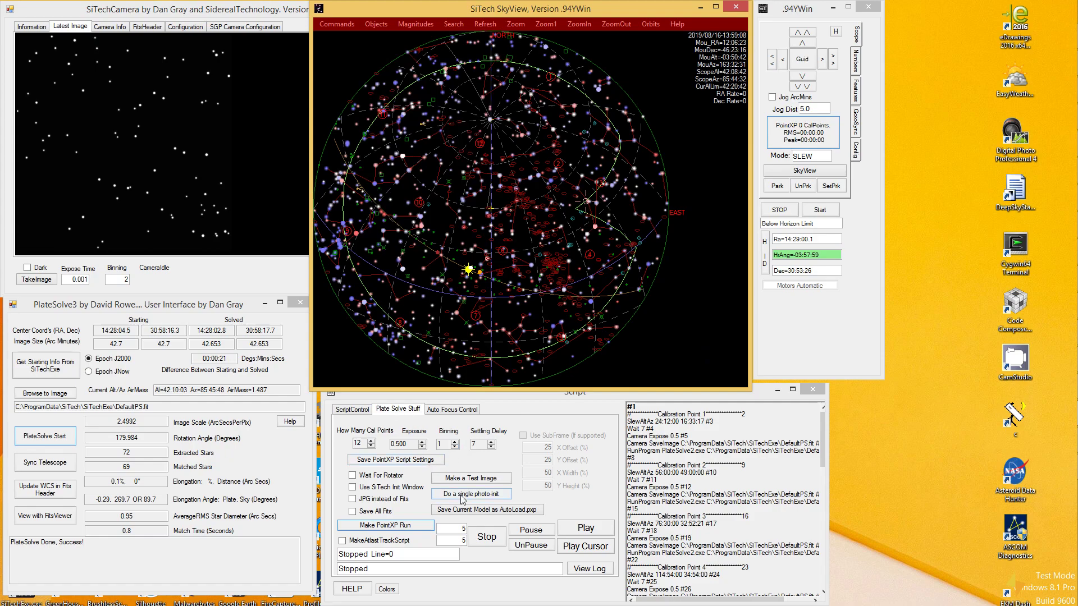
- Run the automated 12-point calibration to completion, then toggle the future calibration point markers
left_click(586, 530)
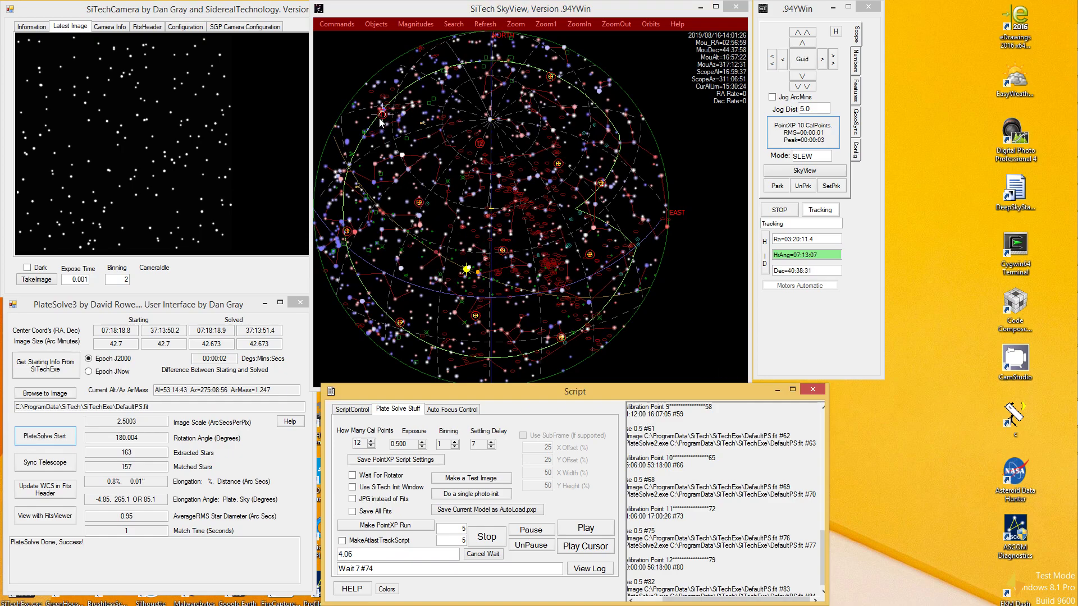
left_click(379, 25)
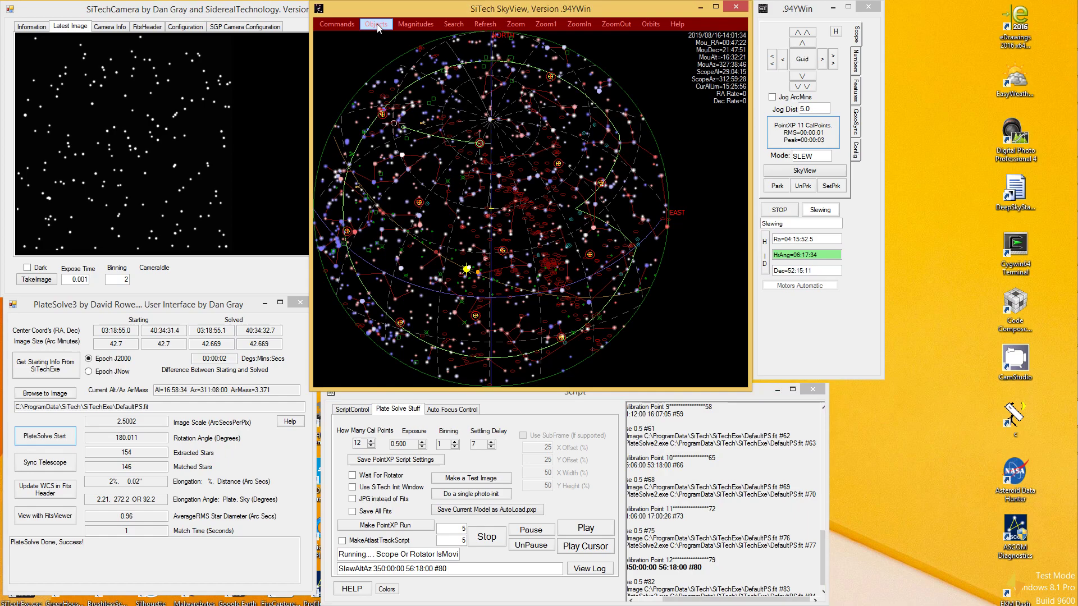
left_click(377, 26)
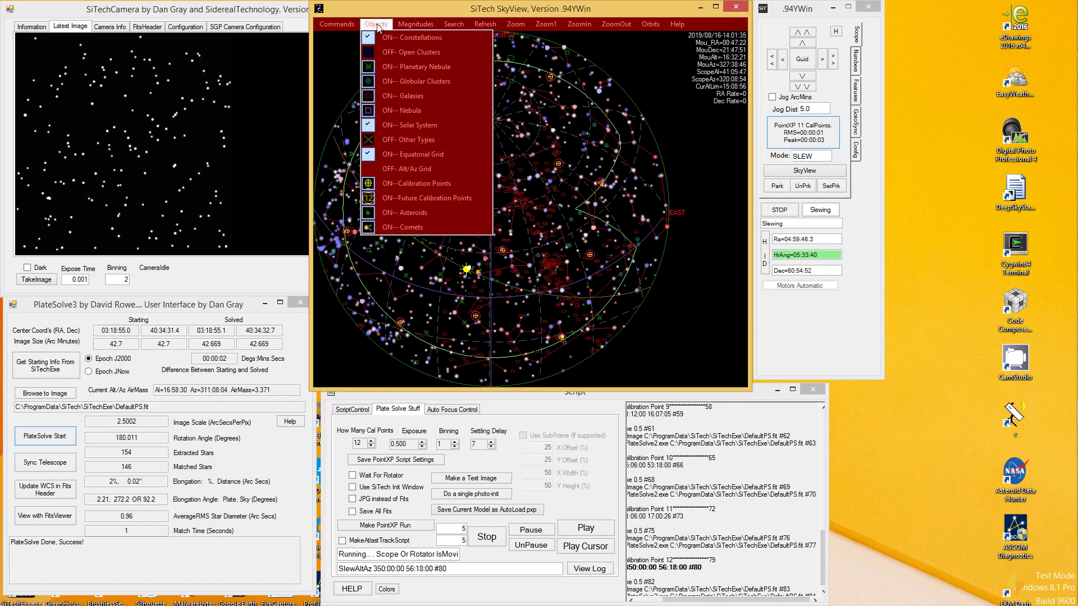
left_click(398, 197)
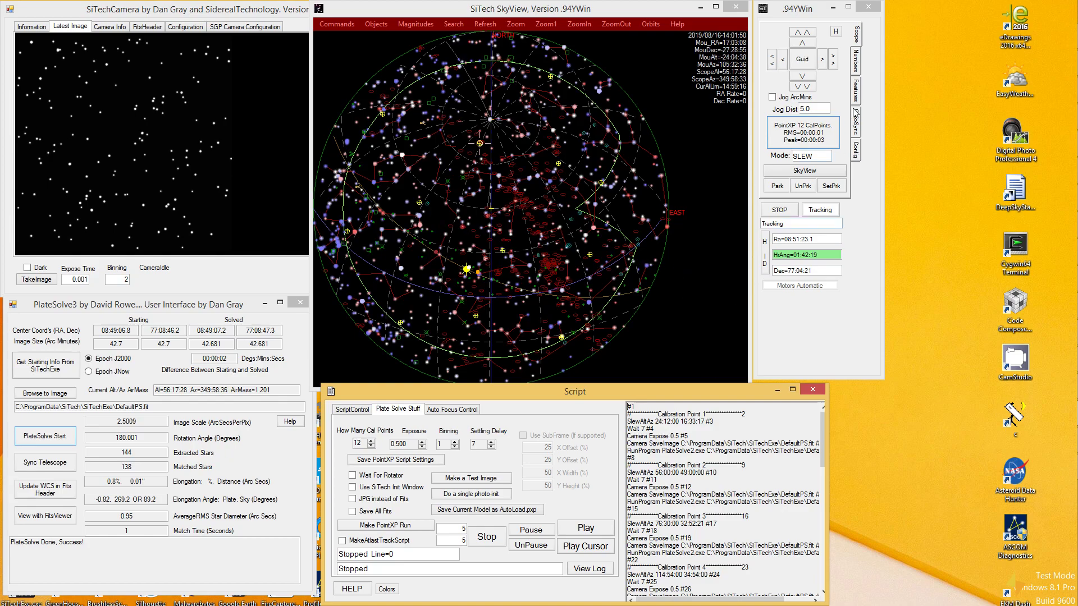
- Open PointXP and its Mount Model parameters, positioned over the sky chart
left_click(792, 136)
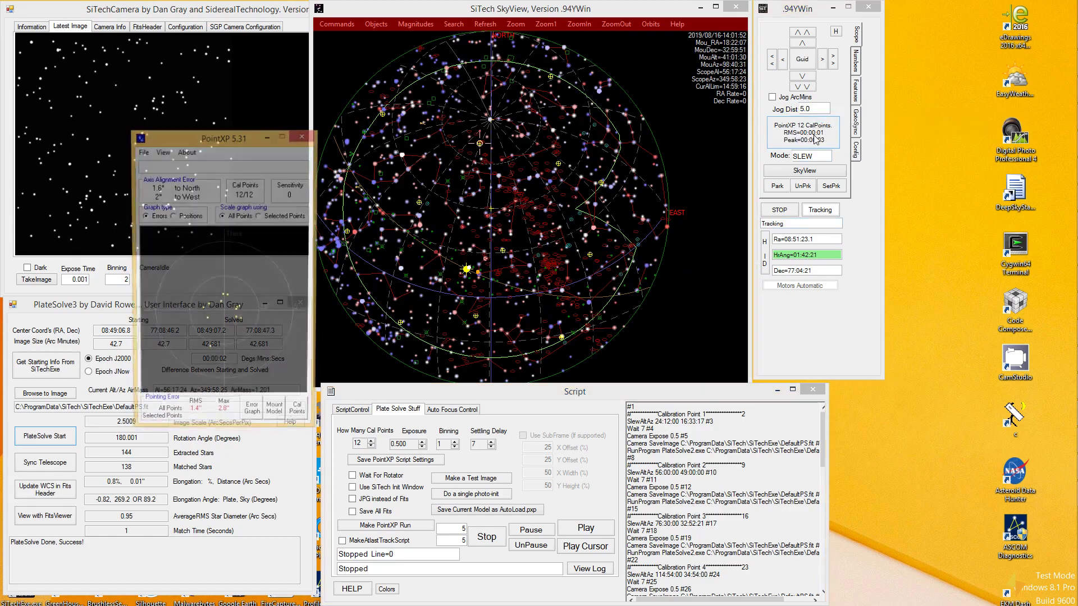
left_click_drag(238, 140, 614, 61)
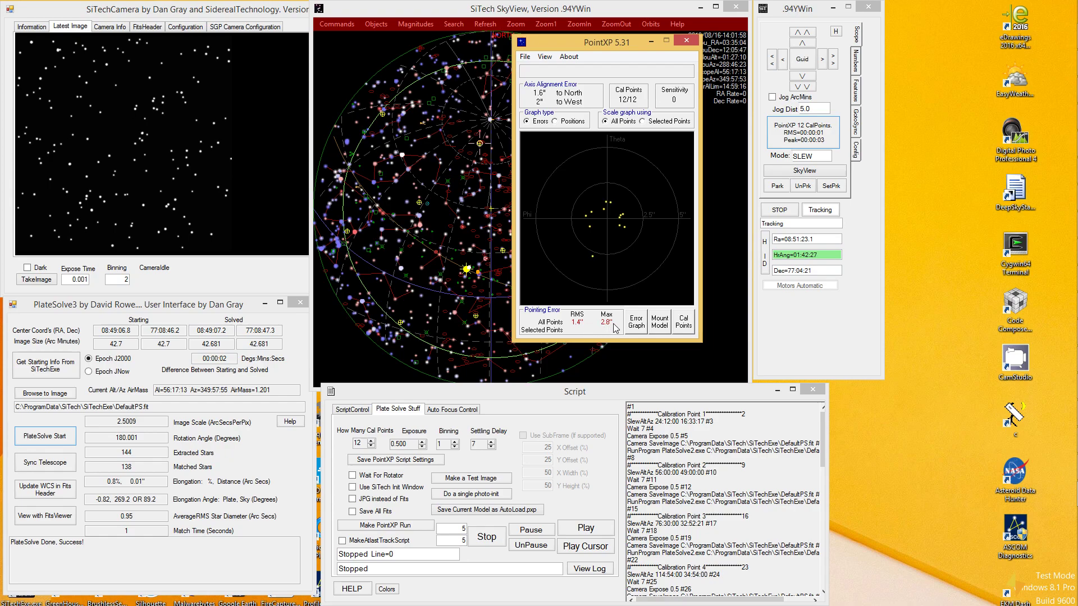
left_click(665, 325)
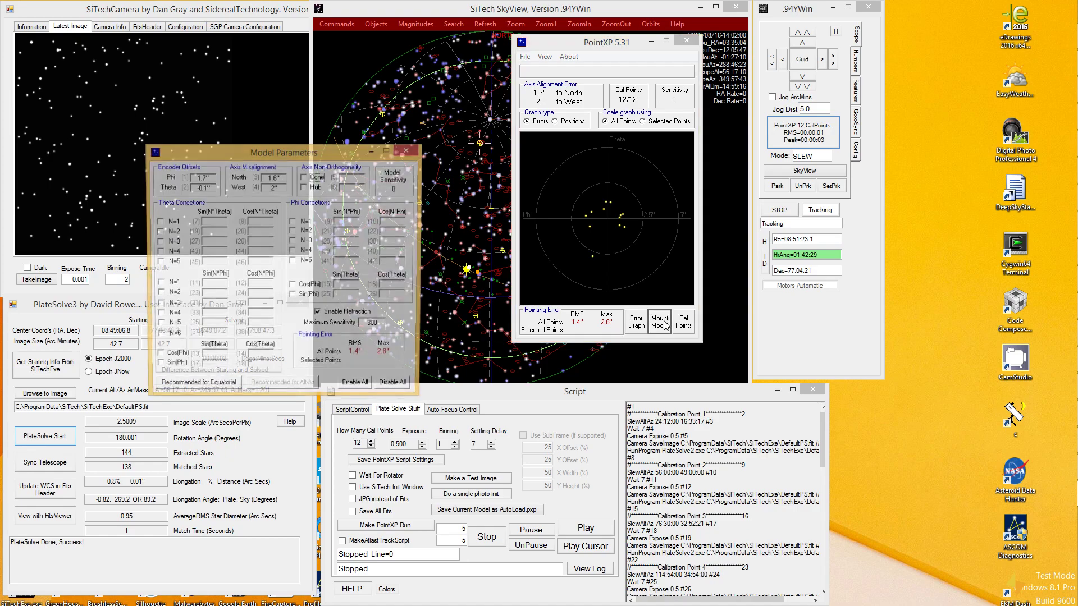
mouse_move(302, 150)
left_mouse_down()
mouse_move(405, 42)
mouse_move(399, 50)
left_mouse_up()
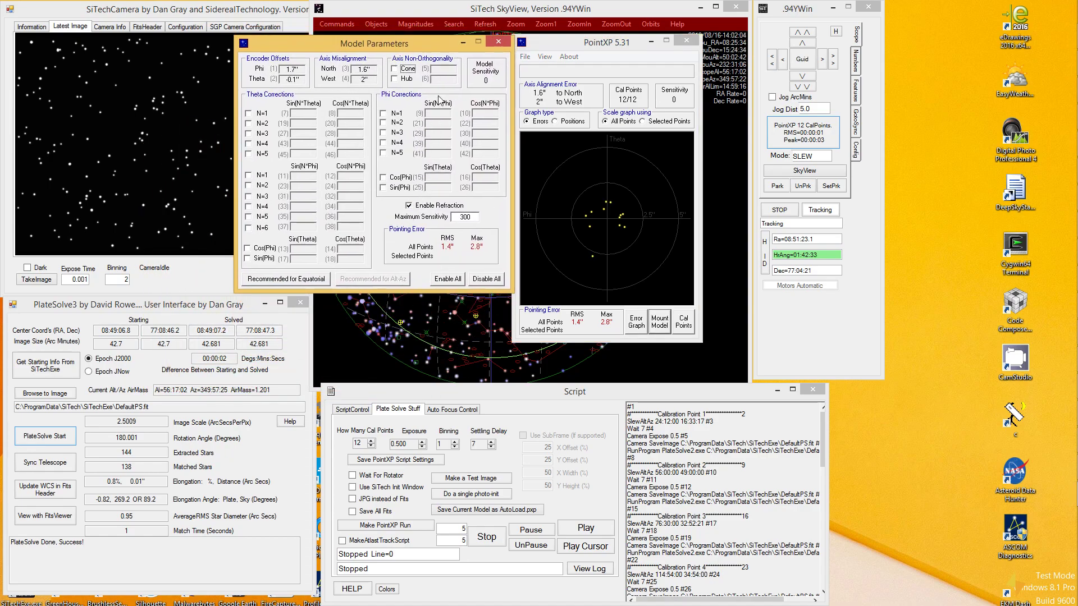
- Enable Cone, Hub and Phi N=1 terms, briefly excluding and restoring one calibration point
left_click(395, 69)
left_click(395, 79)
left_click(594, 257)
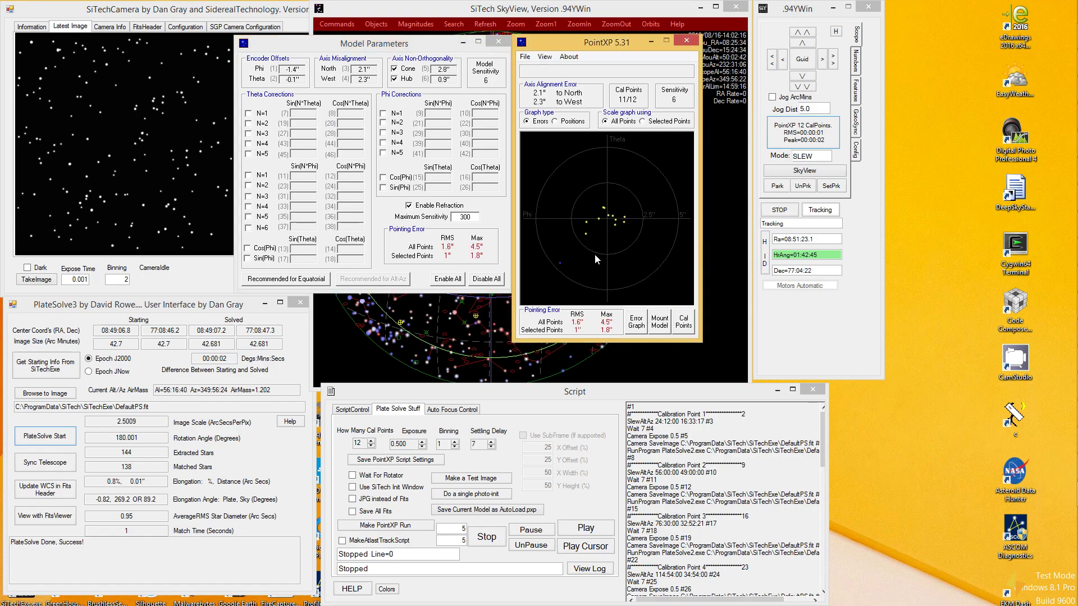
left_click(558, 262)
left_click(384, 114)
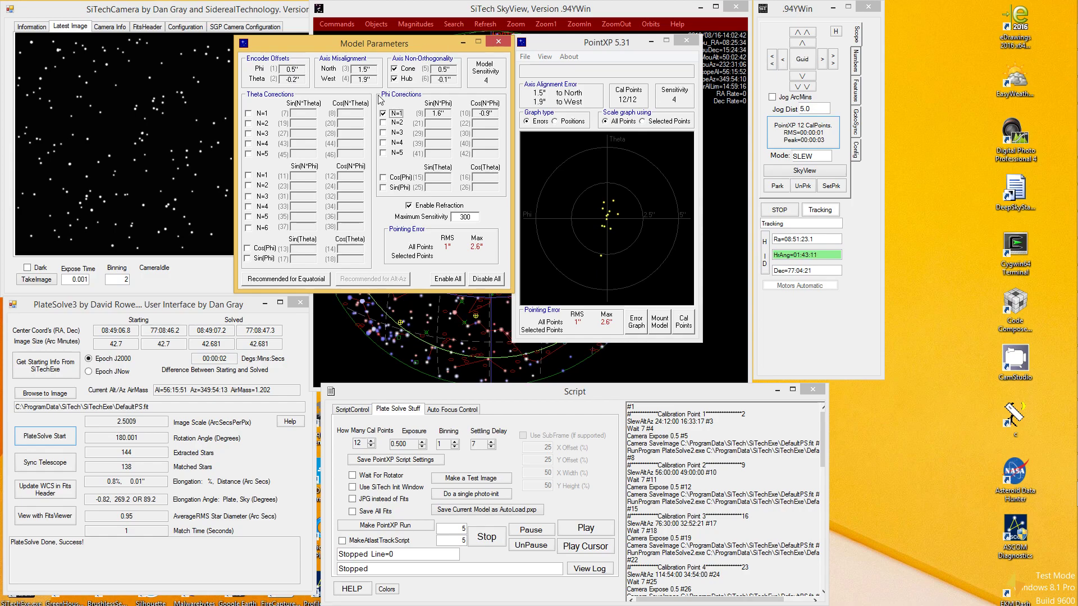
- Compare Theta N=1, Recommended Equatorial and Enable All, then Disable All to keep cone and hub
left_click(249, 114)
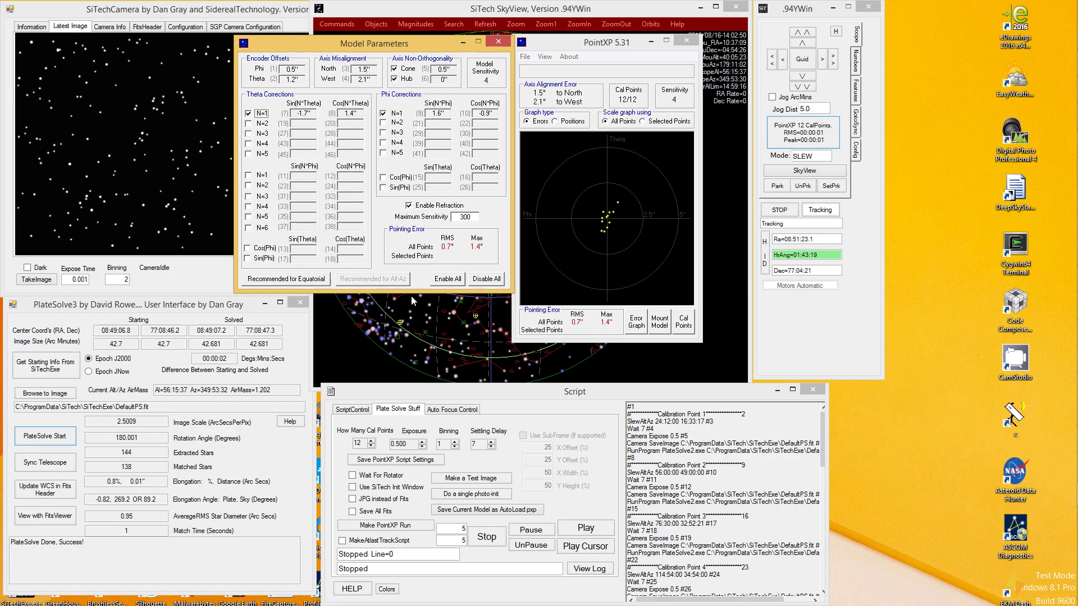
left_click(298, 281)
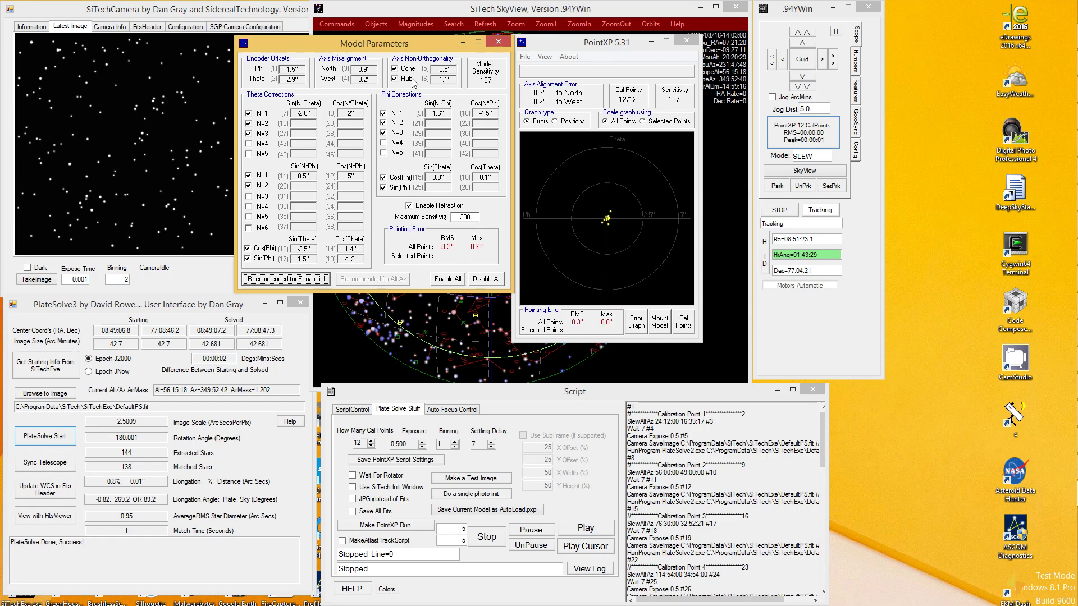
left_click(483, 279)
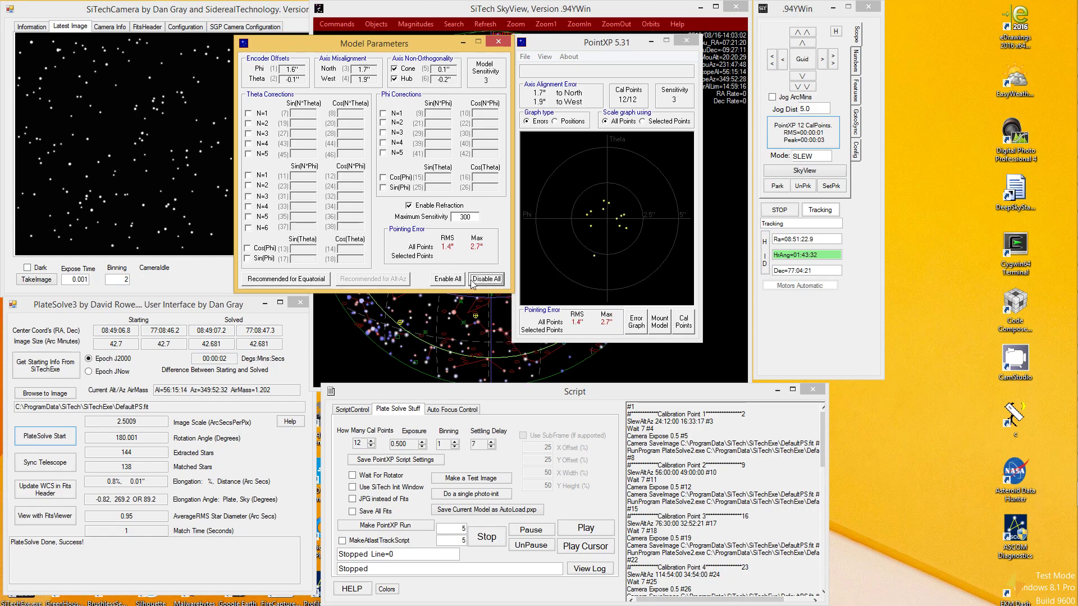
left_click(460, 280)
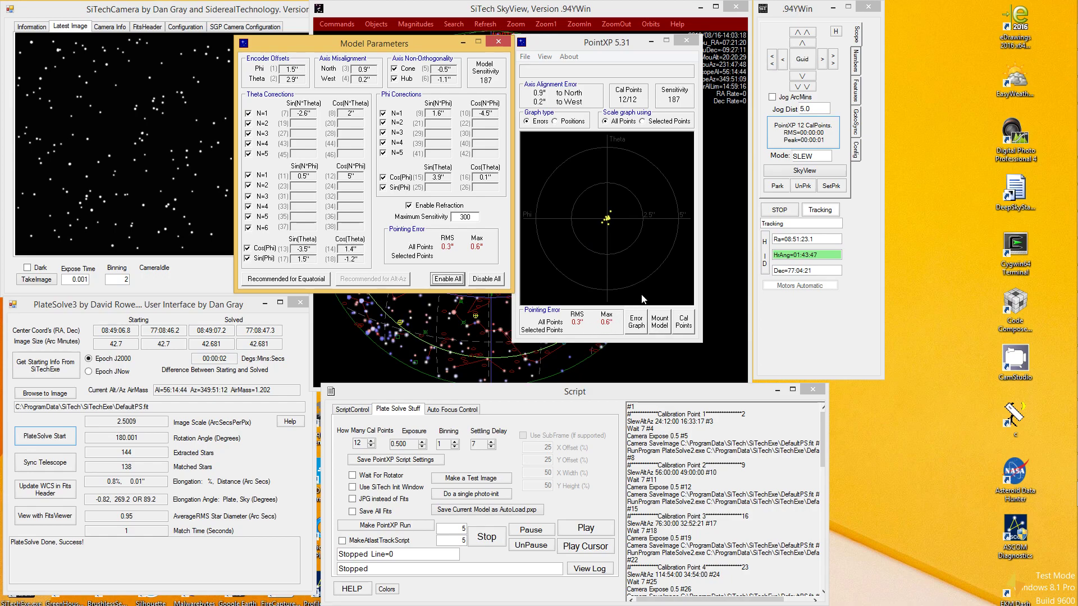
left_click(485, 279)
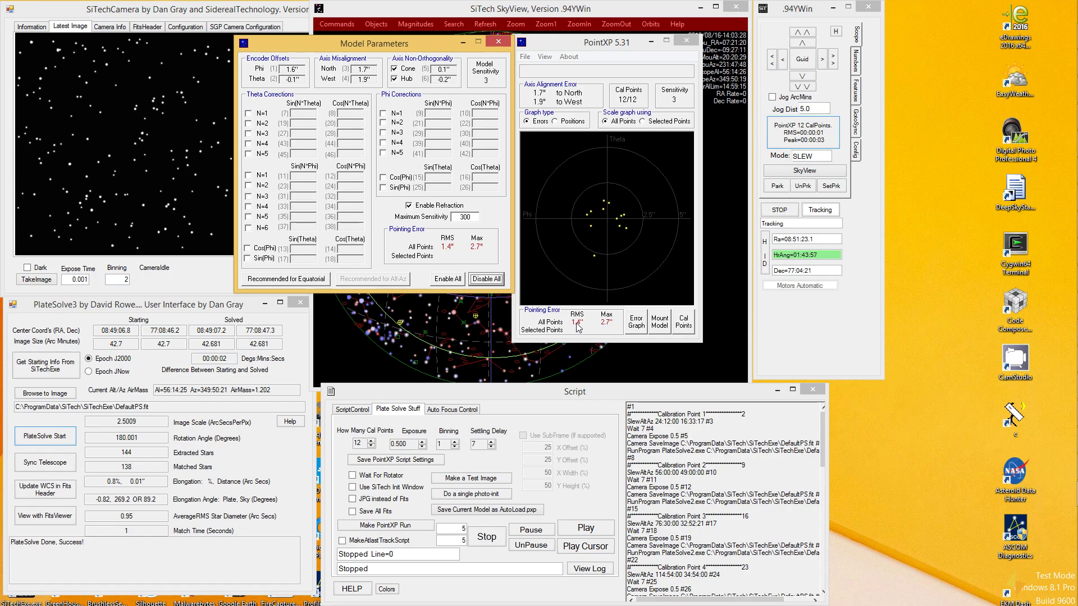
left_click(496, 41)
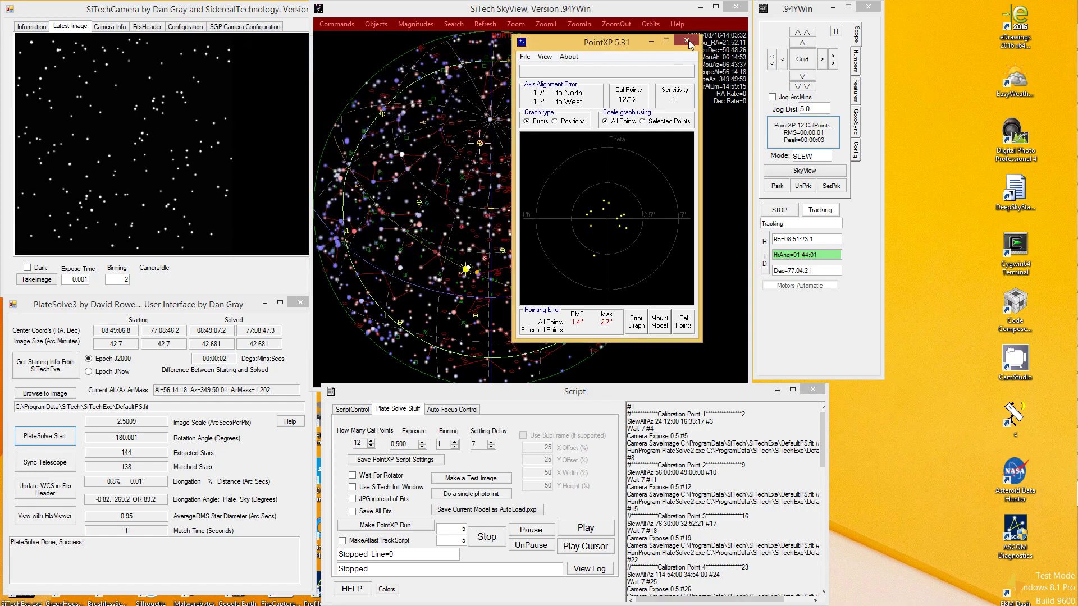
- Close the pointing model window and toggle the calibration point markers on the sky map
left_click(686, 39)
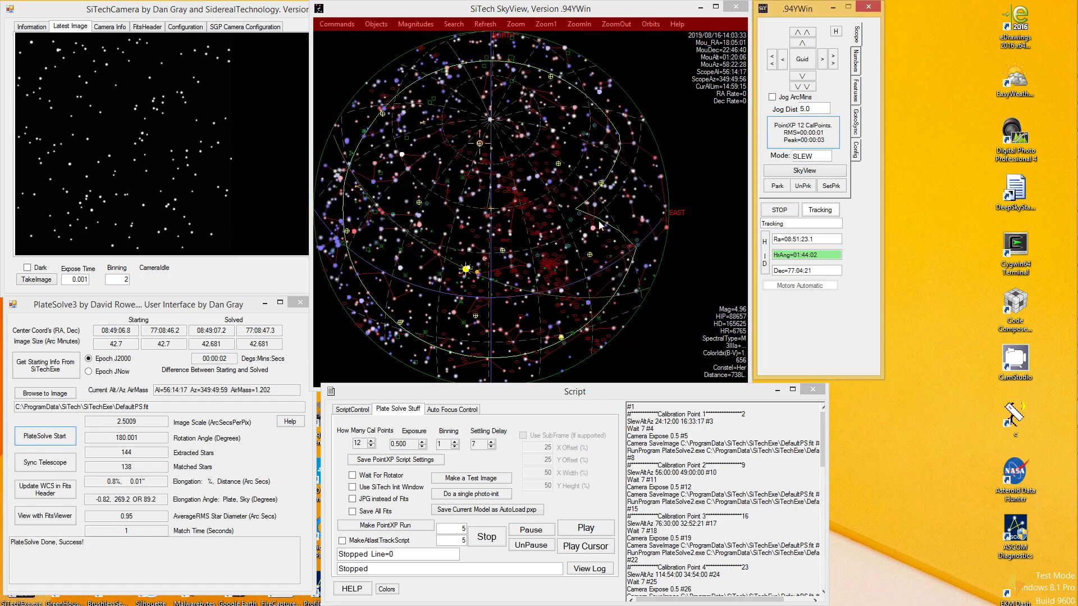
left_click(375, 24)
left_click(376, 26)
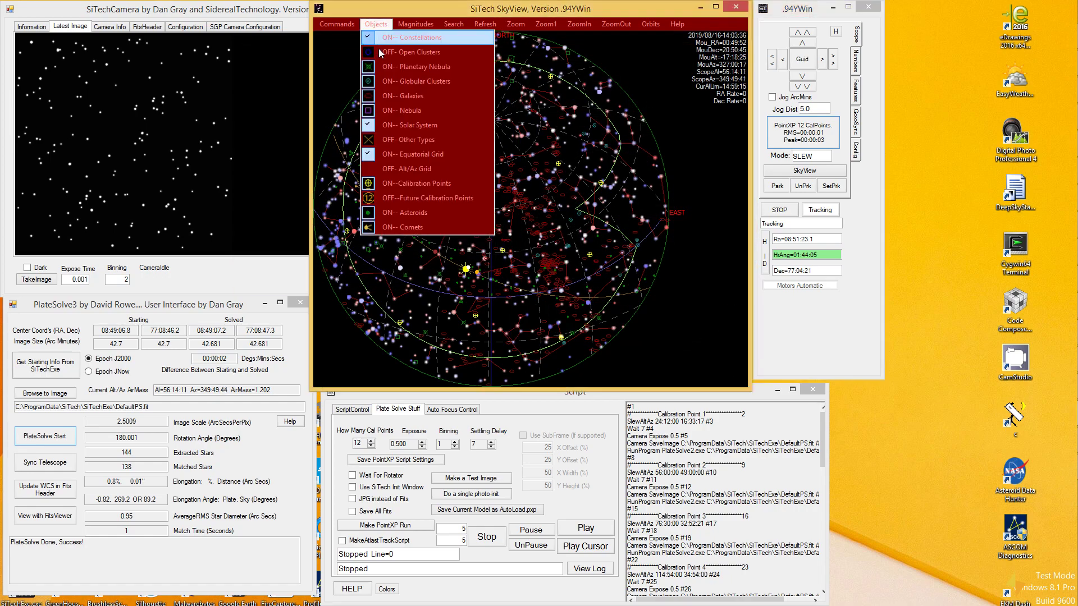
left_click(393, 184)
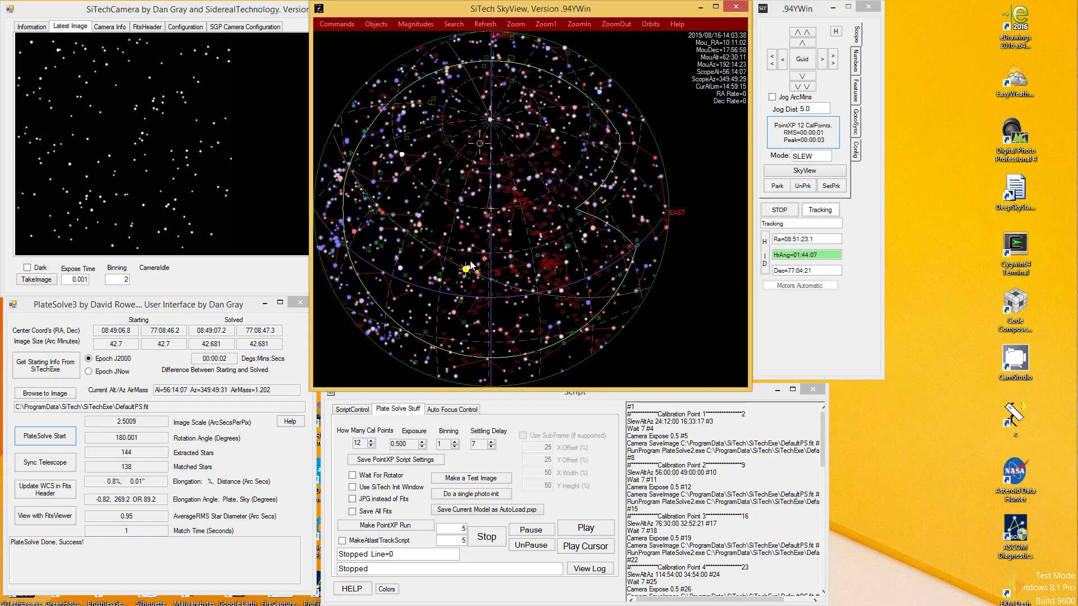
- Download the latest comet orbital elements from the internet
left_click(655, 27)
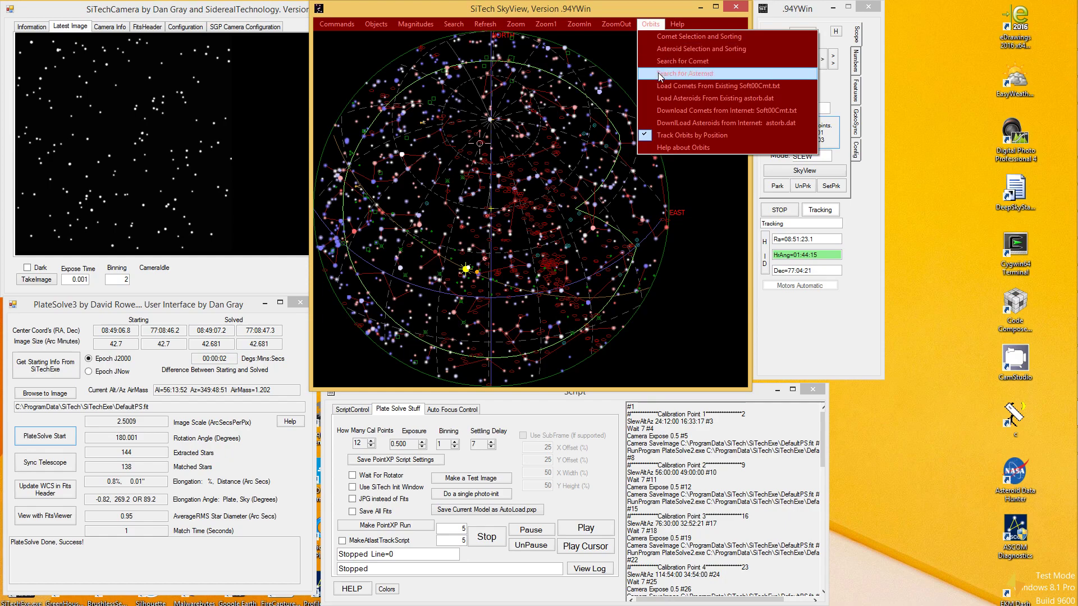
left_click(682, 110)
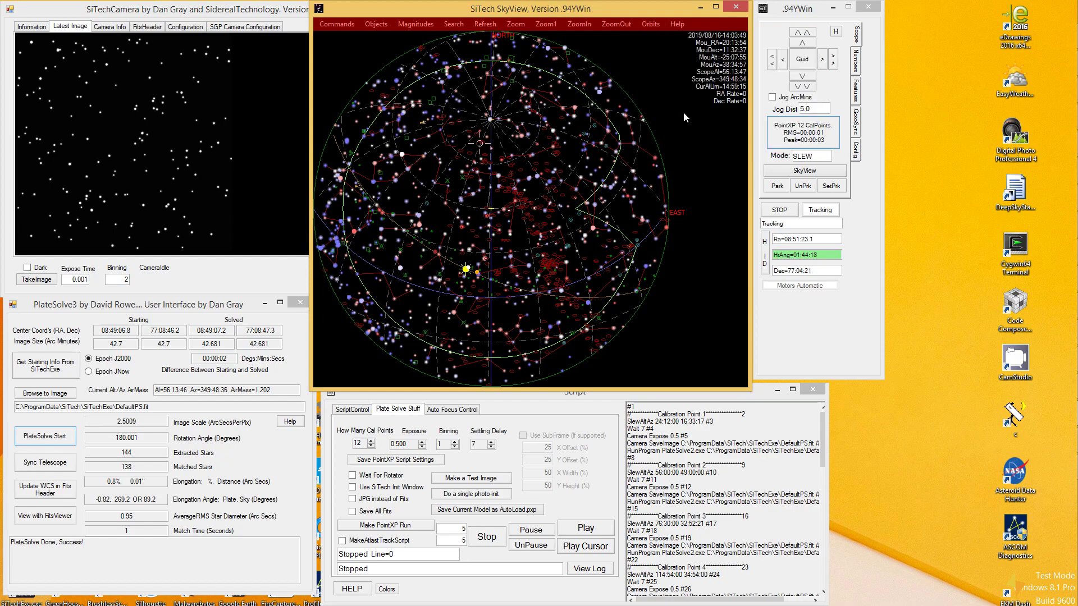
left_click(654, 24)
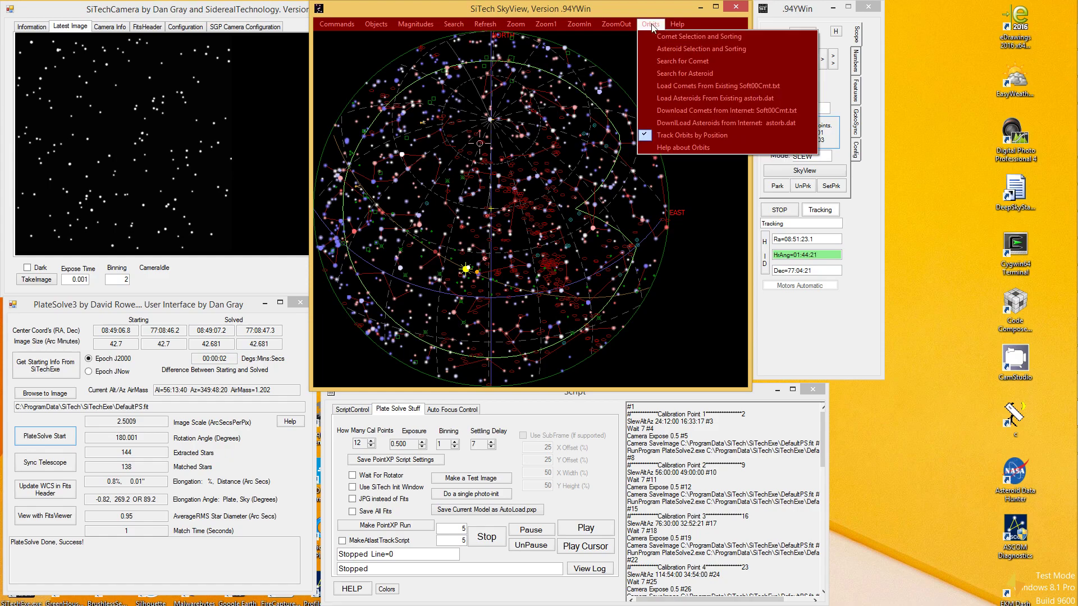
left_click(635, 7)
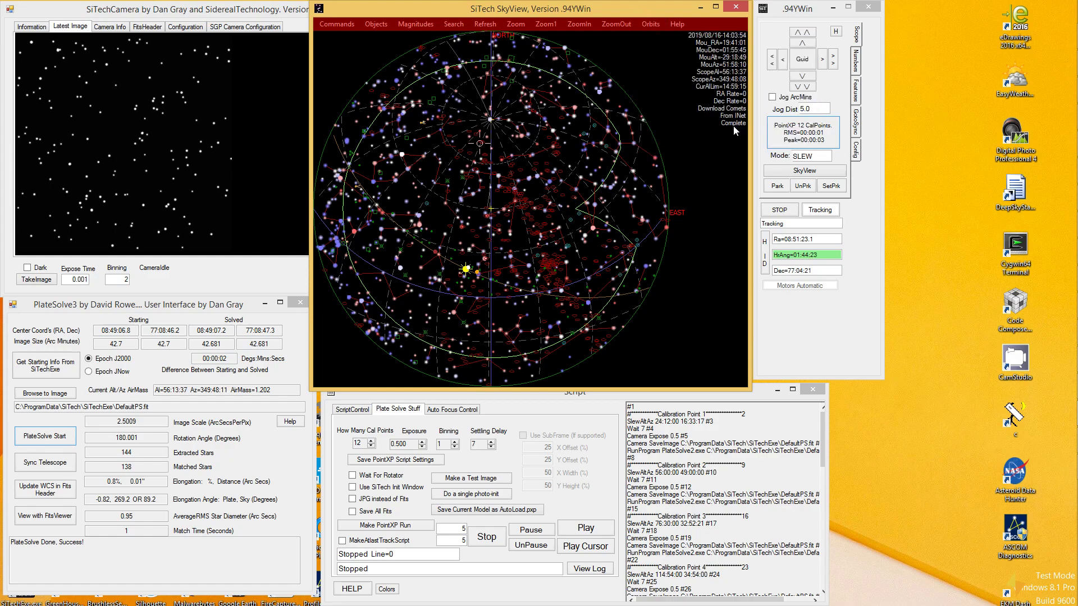
- Load the comets from the downloaded Soft00Cmt.txt file into the sky chart
left_click(651, 25)
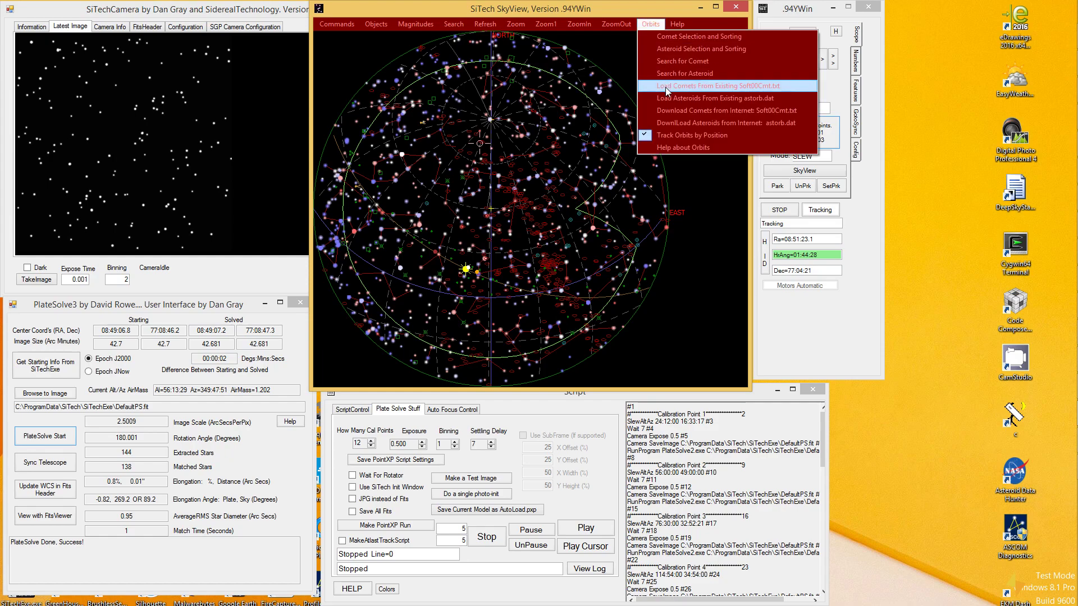
left_click(670, 87)
left_click(652, 24)
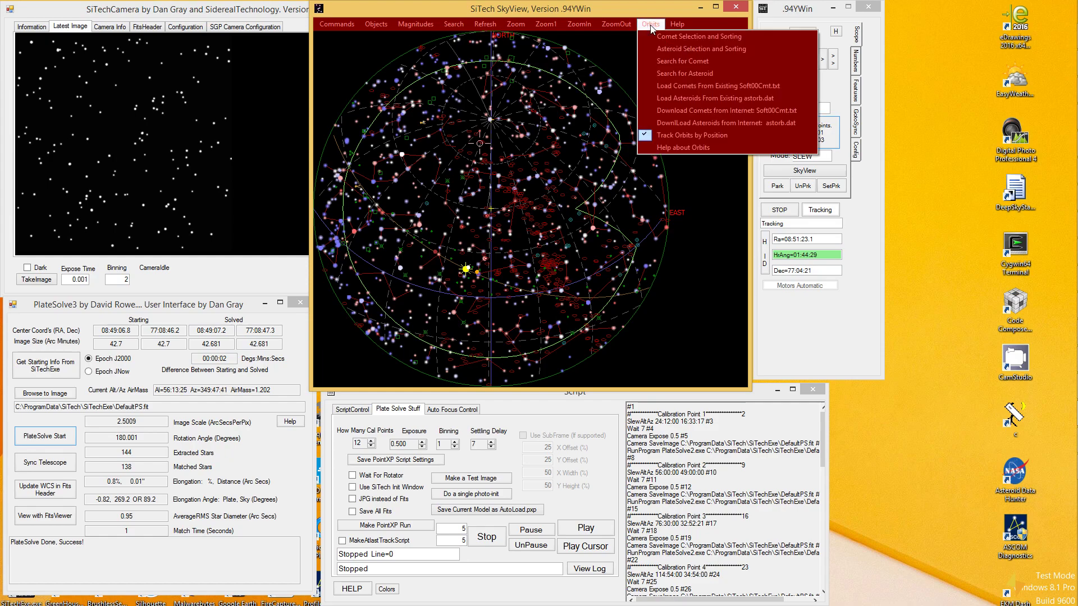
- Sort the 1029-comet list by magnitude, then motion, and open goto options for C/2019 J2 (Palomar)
left_click(677, 38)
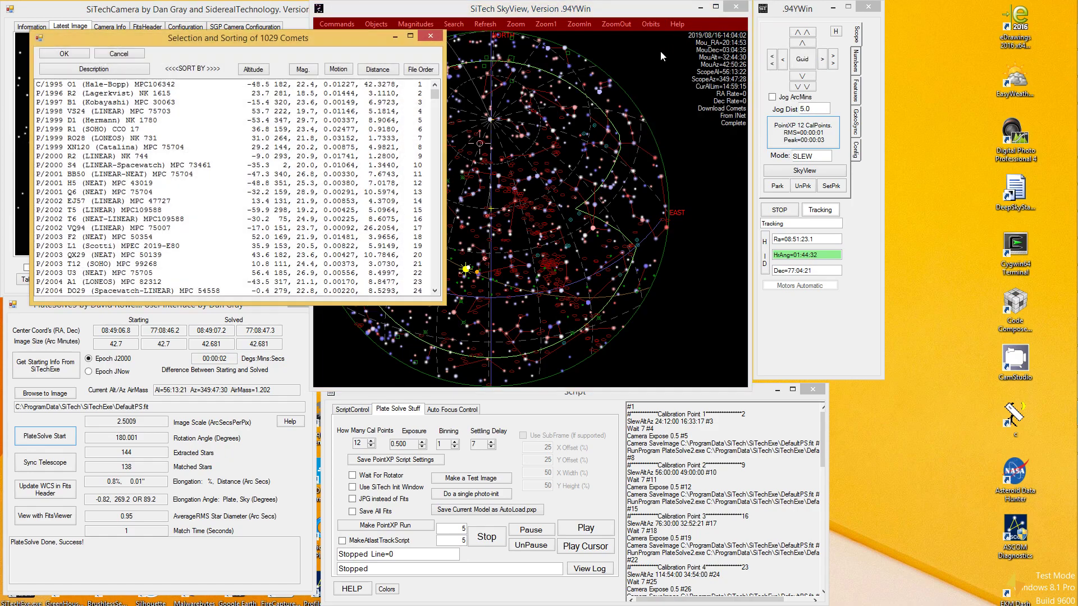
left_click_drag(352, 35, 650, 100)
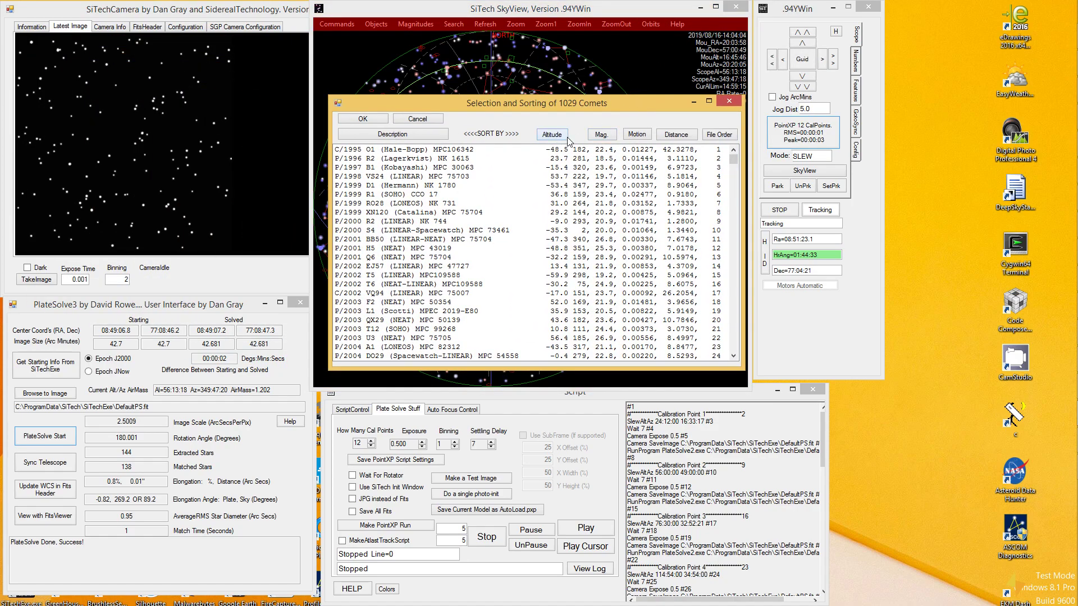
left_click(601, 135)
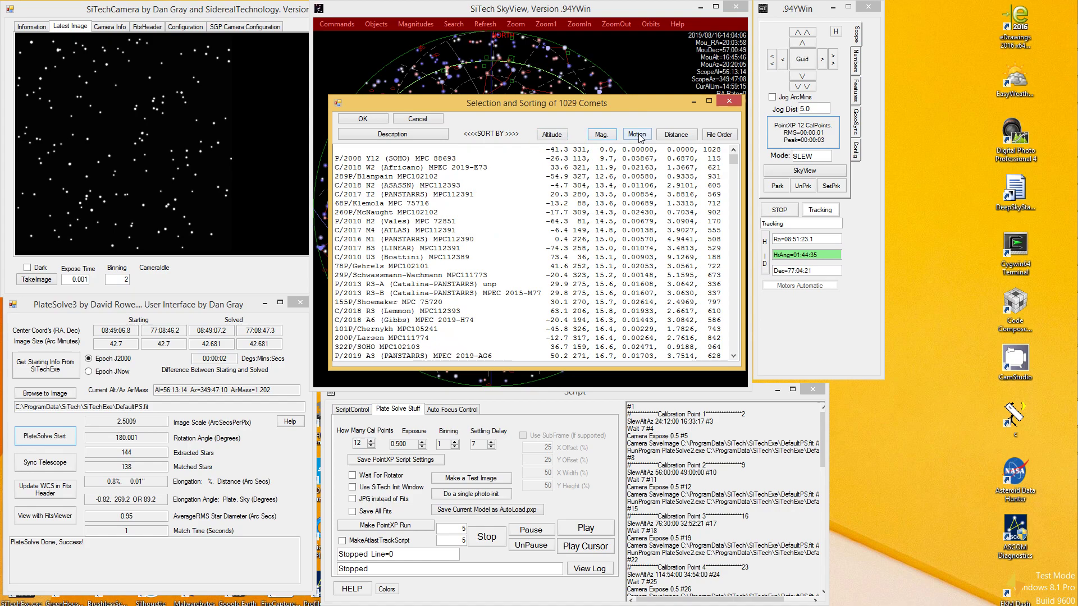
left_click(638, 136)
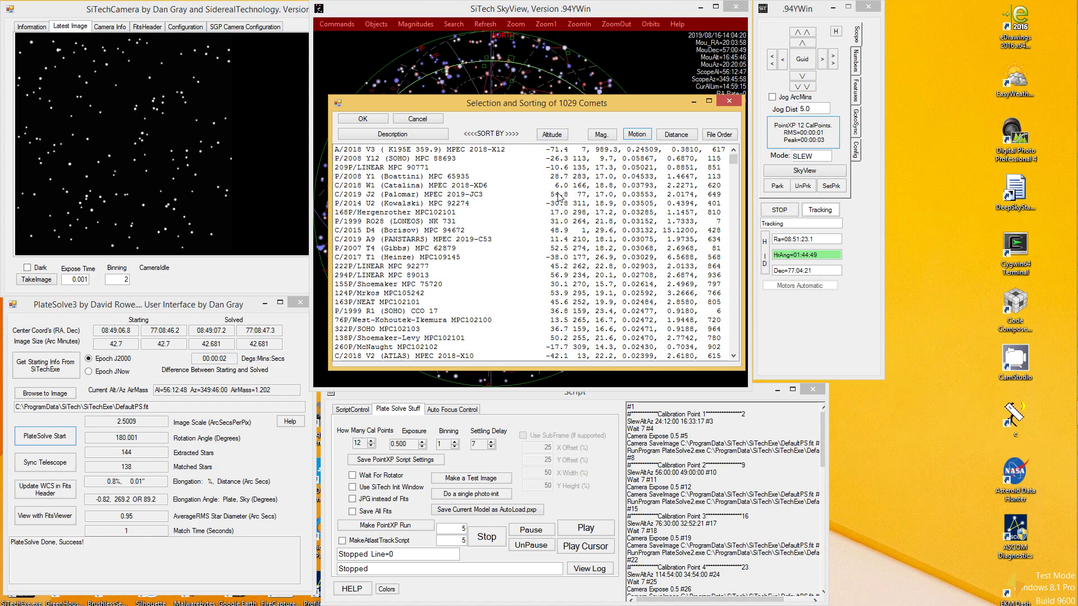
left_click(464, 195)
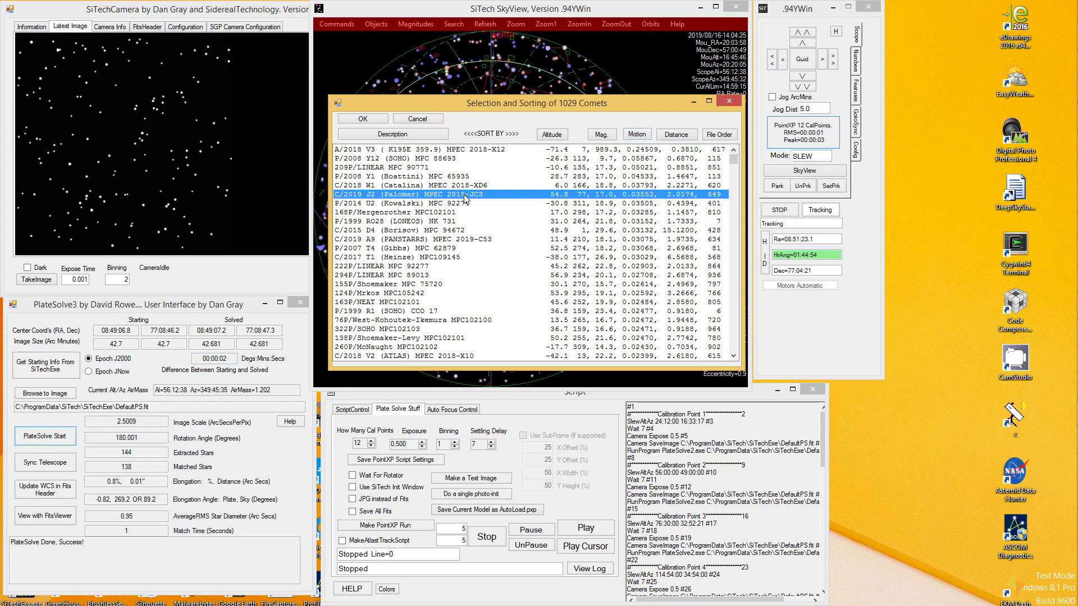
double_click(464, 195)
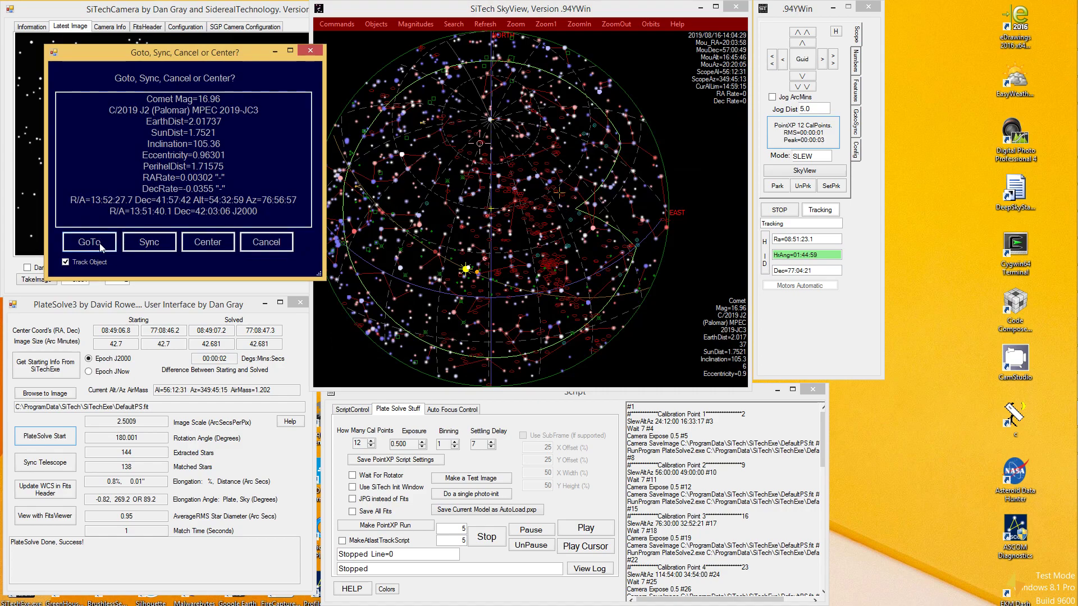
- Slew the mount to comet C/2019 J2 with Track Object enabled
left_click_drag(171, 56, 432, 42)
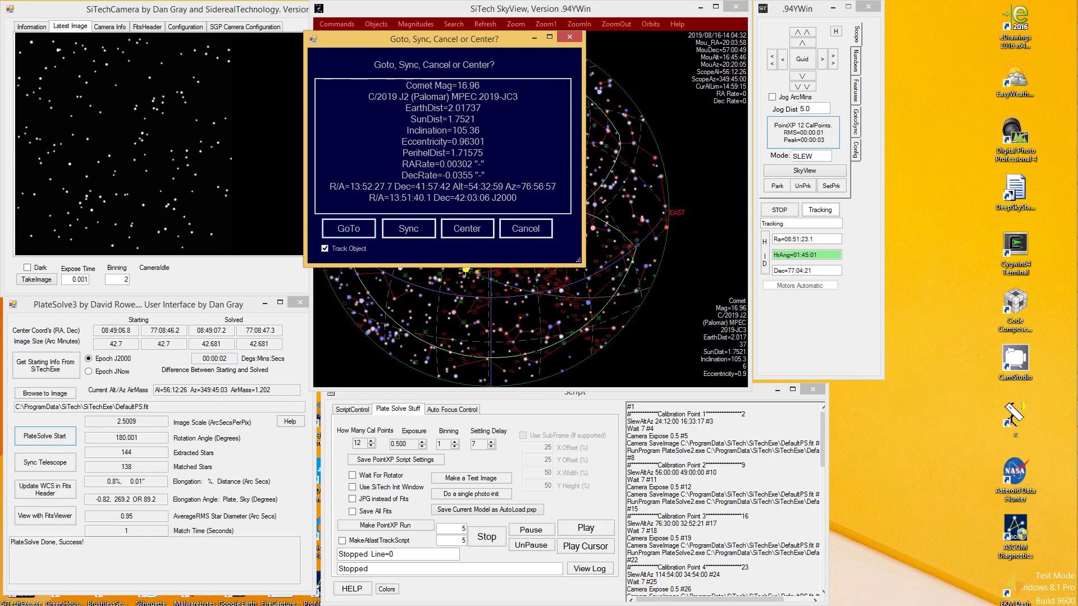
left_click(348, 228)
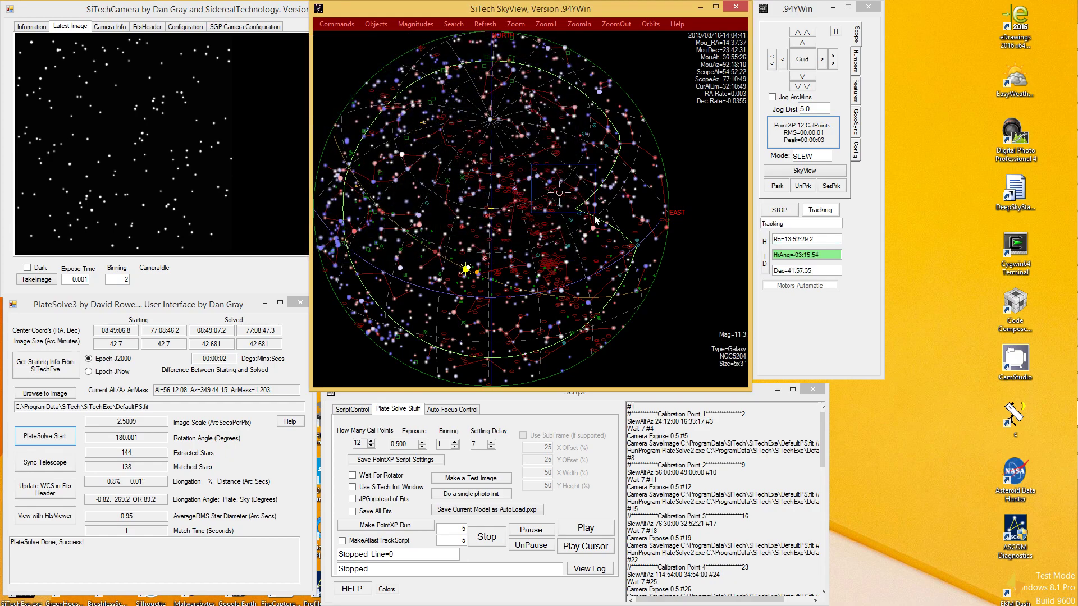
scroll(452, 137, "up", 3)
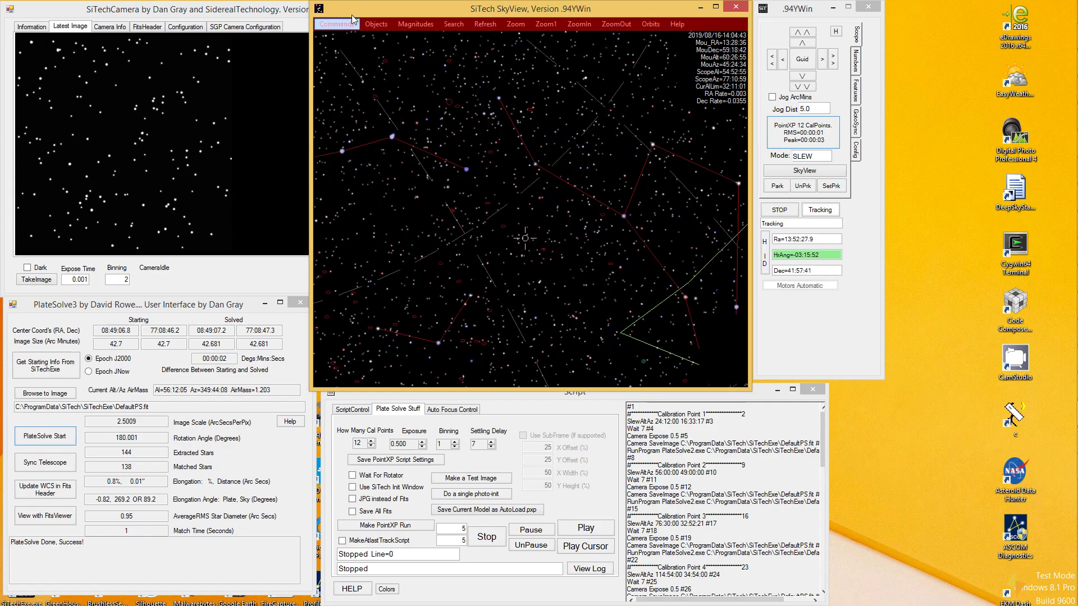
- Set the comet magnitude limit to 18 on the sky chart
left_click(414, 25)
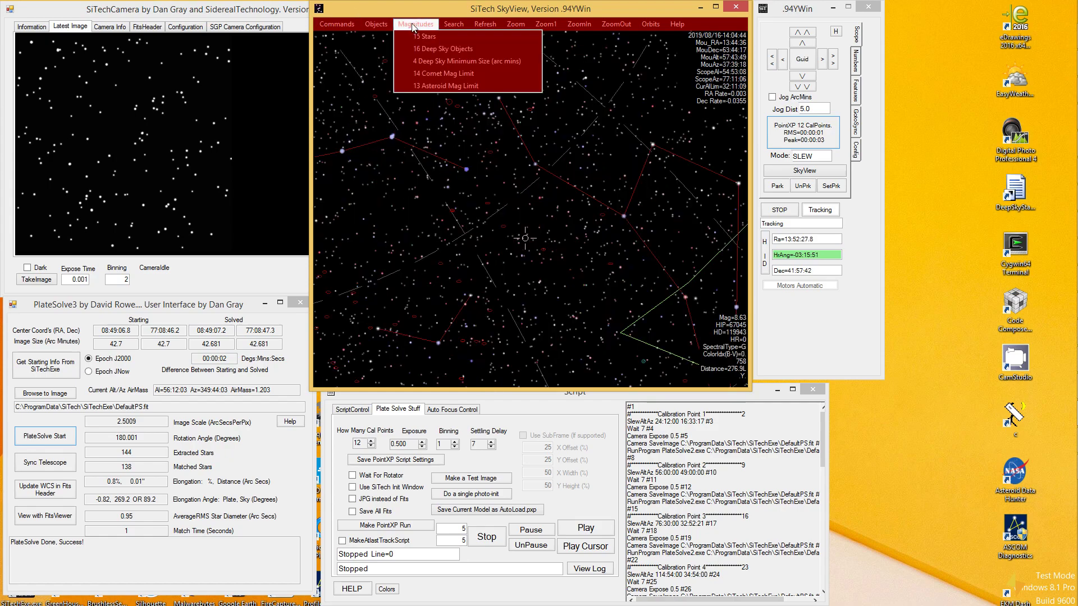
left_click(429, 76)
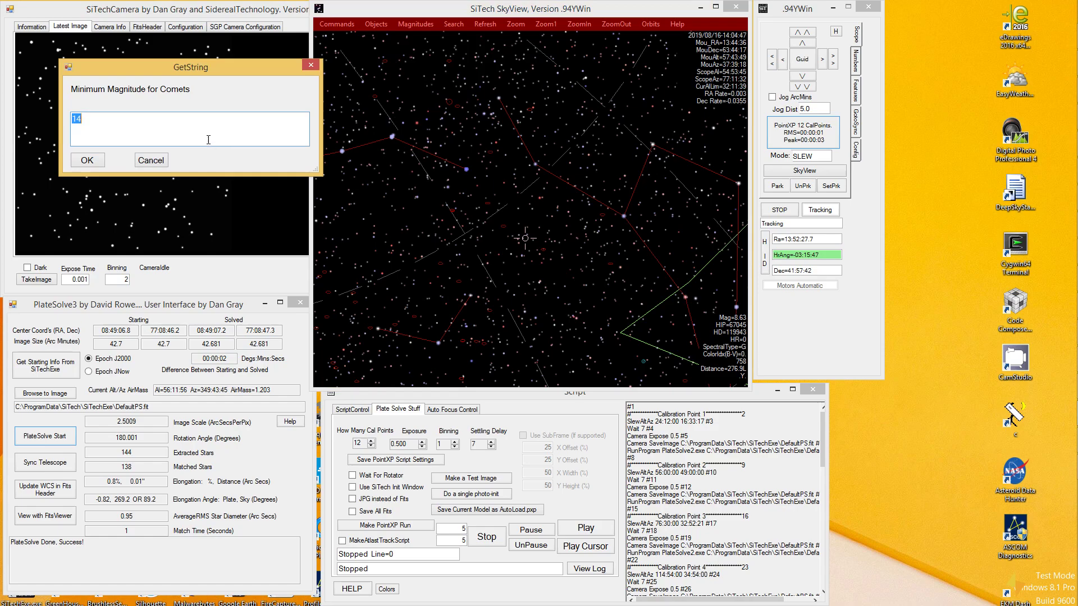
type("1")
left_click(95, 159)
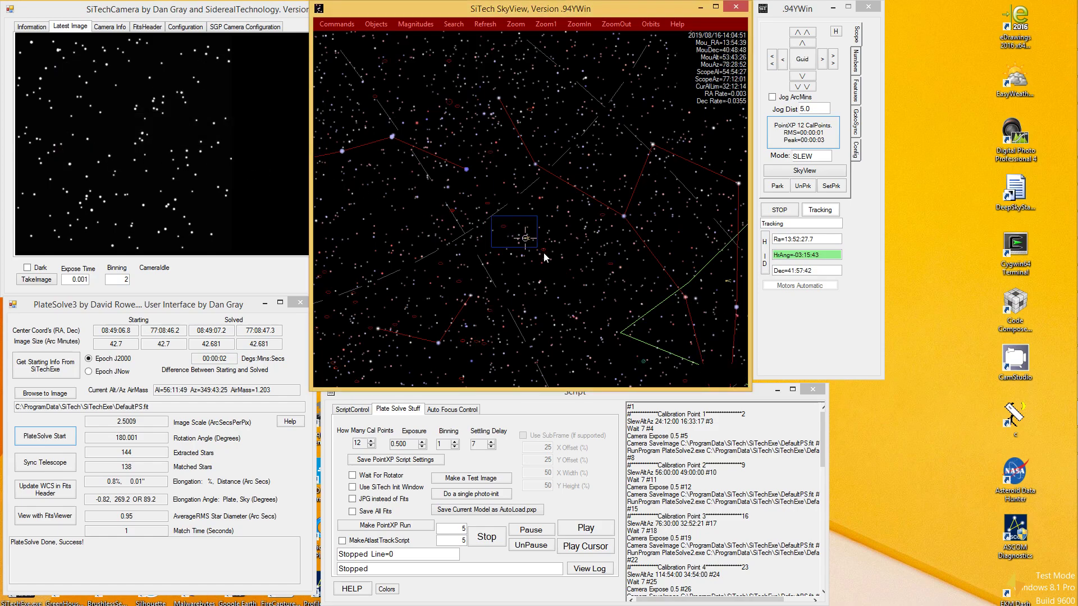
- Locate C/2019 J2 near the scope reticle, check its goto options, then return to whole-sky view
left_click(588, 246)
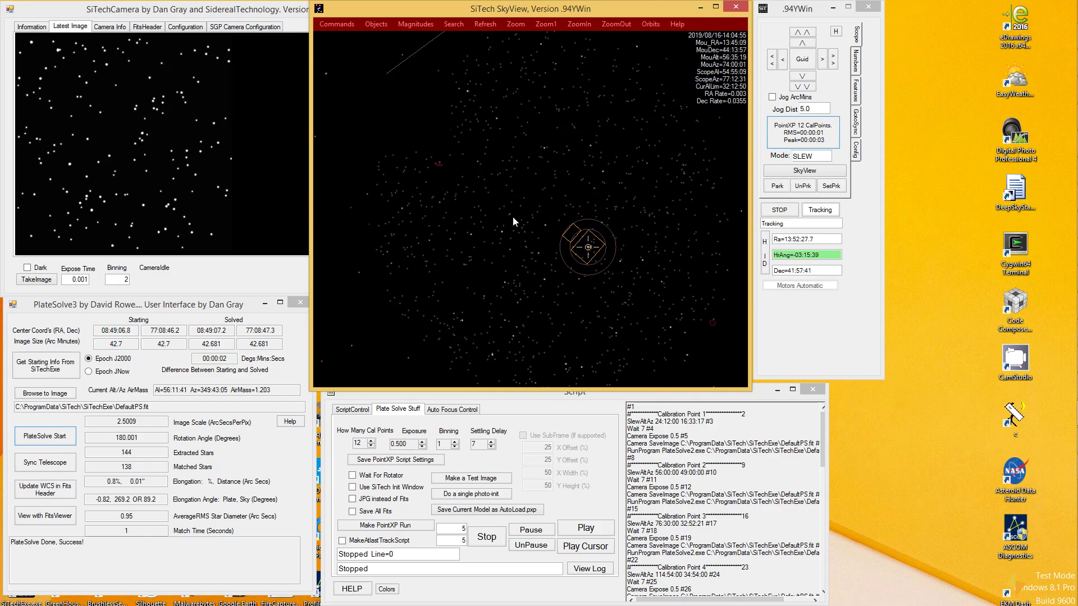
left_click(587, 246)
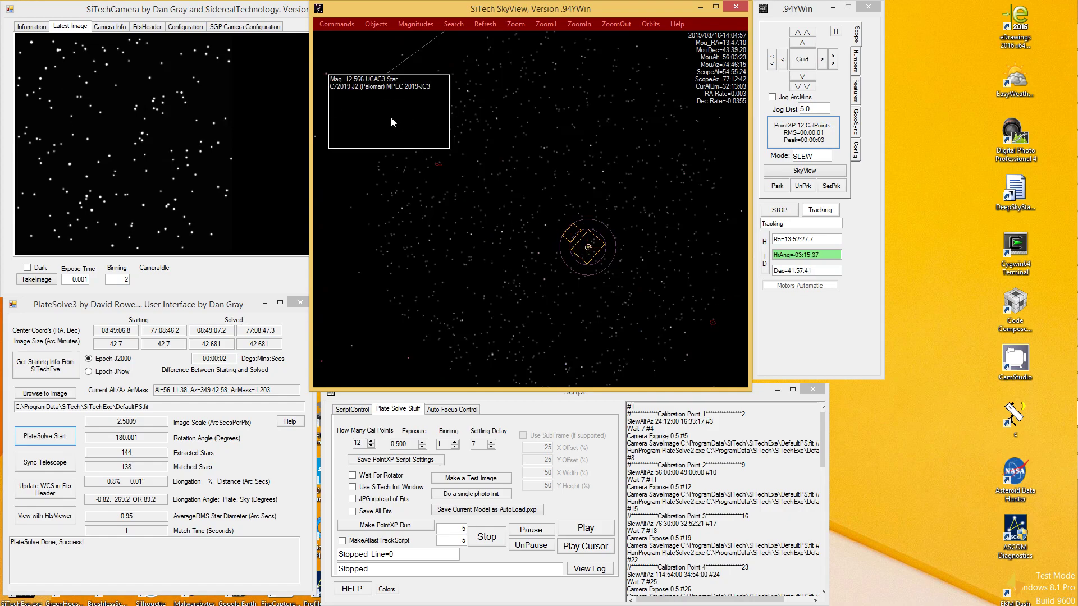
double_click(355, 88)
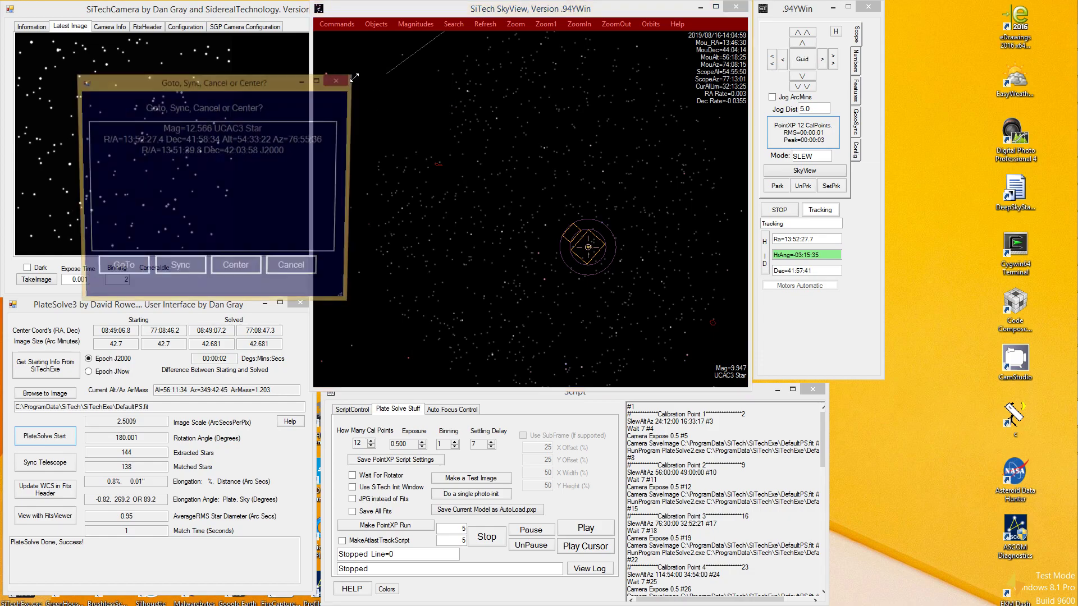
left_click(339, 79)
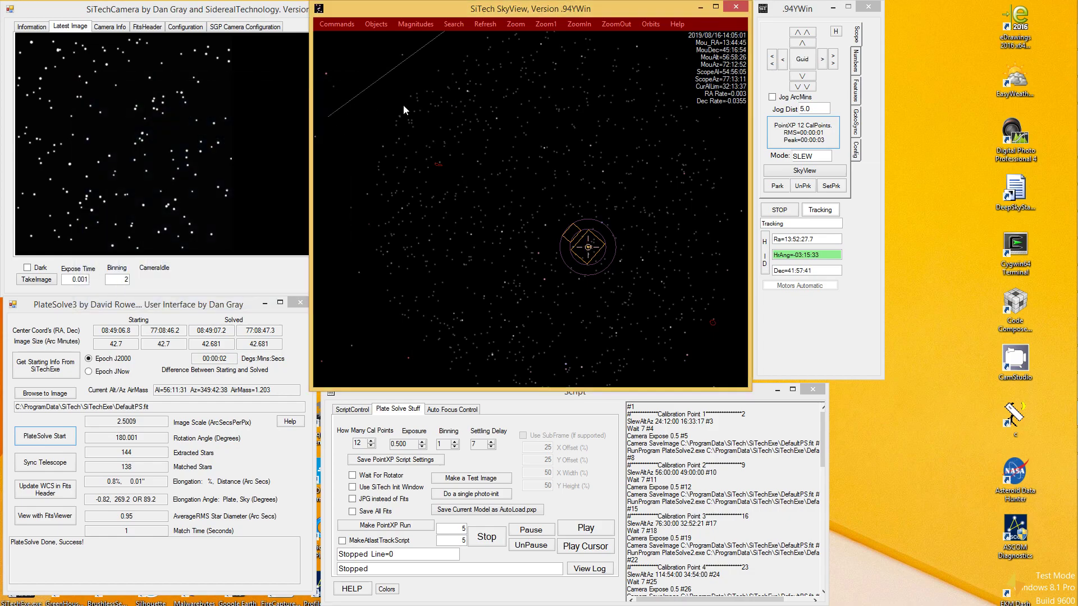
left_click(587, 248)
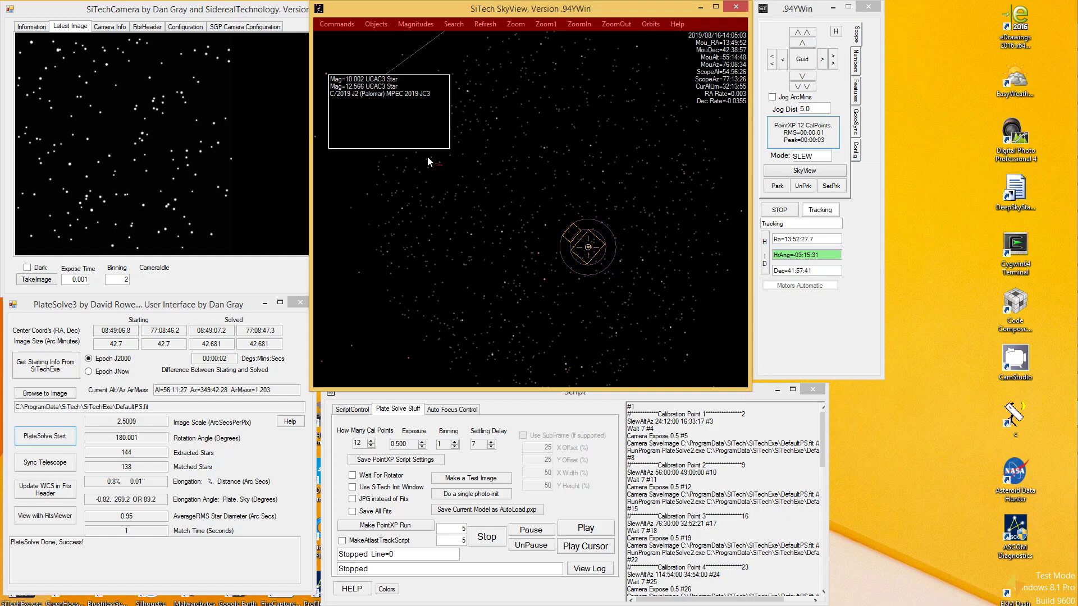
double_click(371, 94)
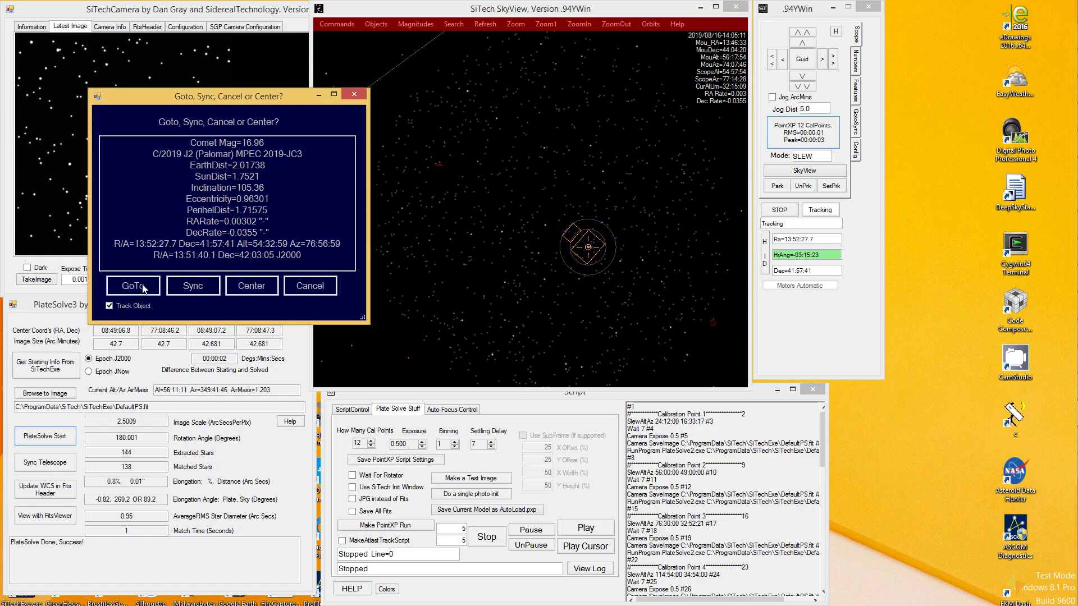
left_click(353, 94)
left_click(545, 25)
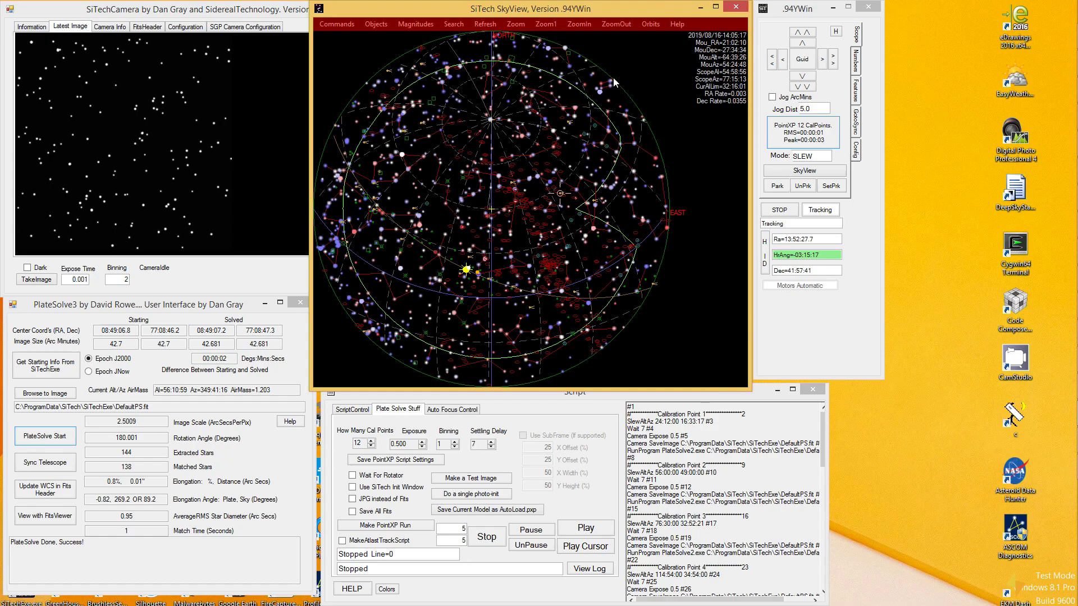
- Close the SiTechCamera, PlateSolve3 and Script windows
left_click_drag(293, 11, 285, 20)
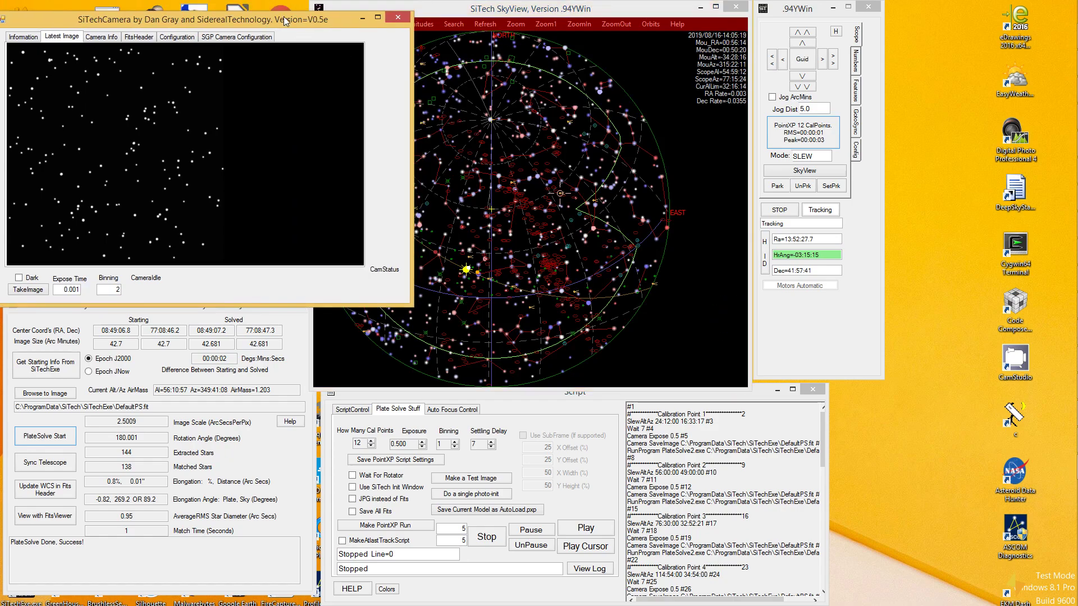
left_click(398, 17)
left_click(301, 307)
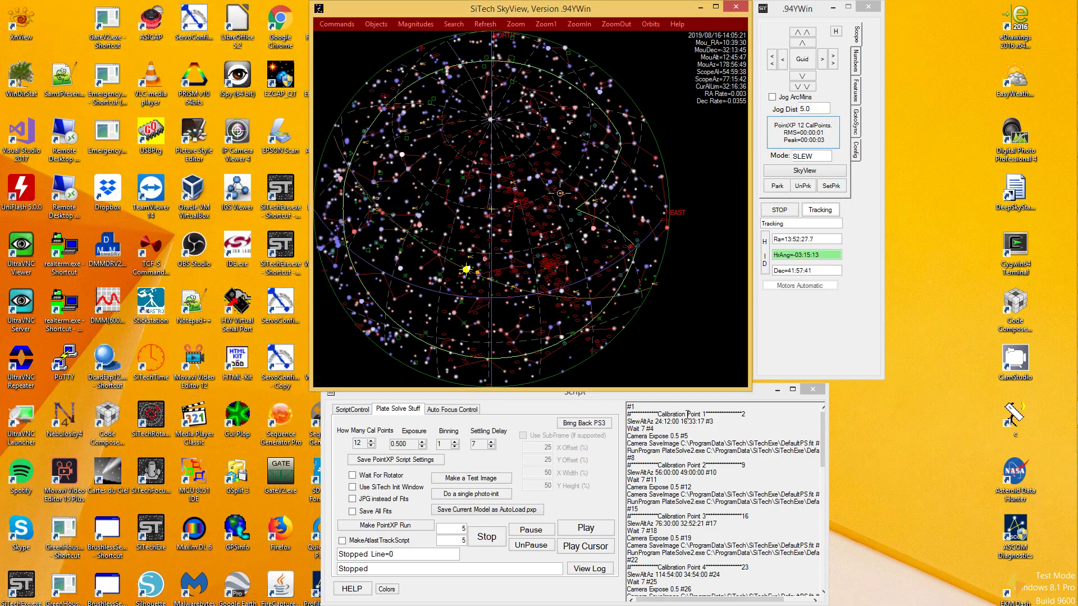
left_click(813, 391)
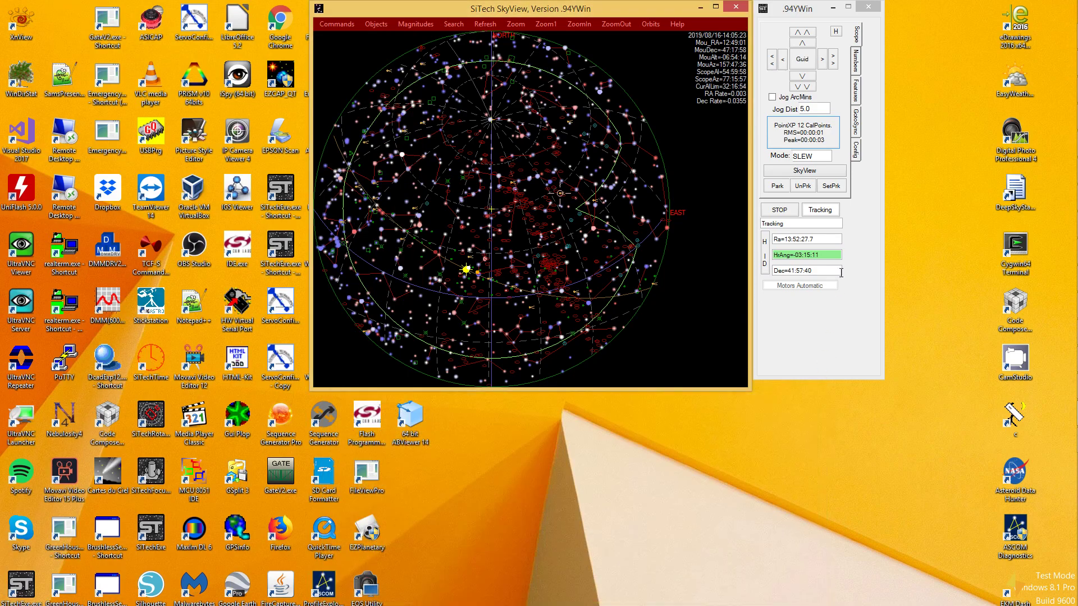
- Open SatTrack from the Features page and download the Low Earth Orbit TLEs
left_click(858, 94)
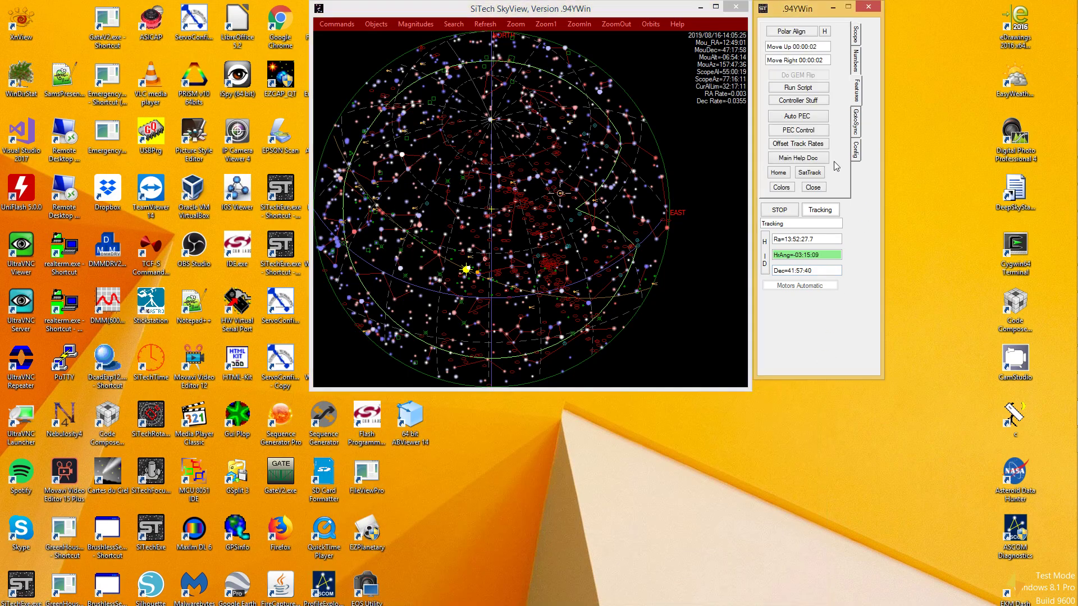
left_click(818, 173)
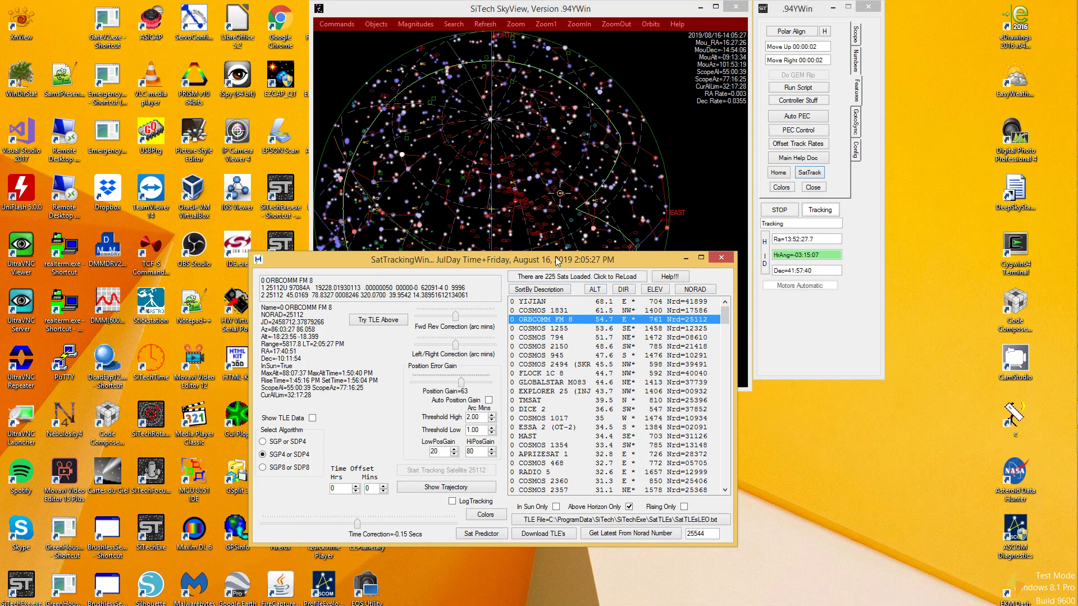
left_click_drag(590, 256, 309, 301)
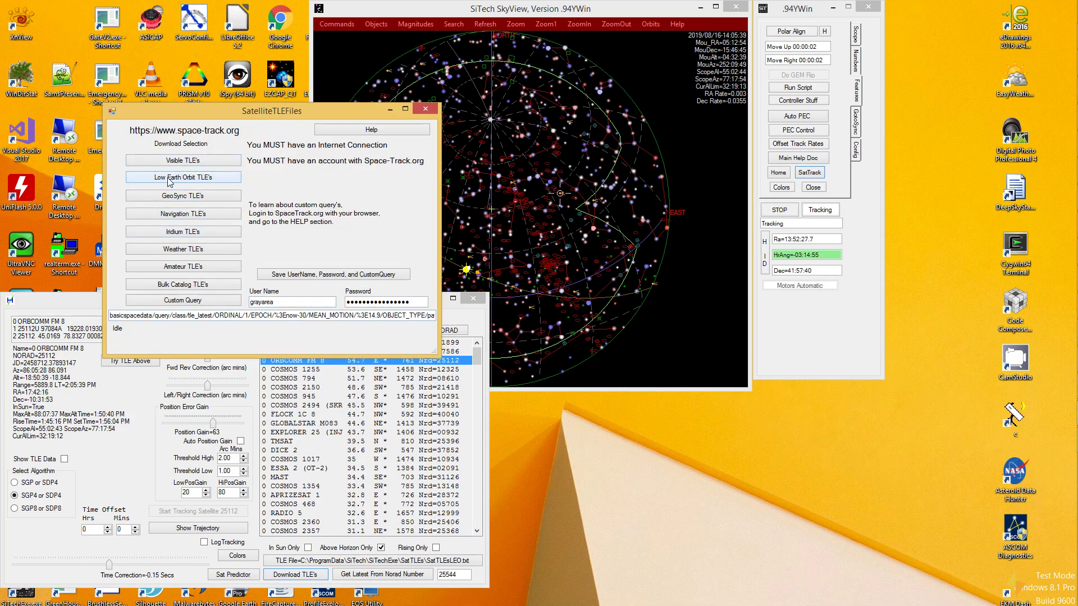
left_click(185, 182)
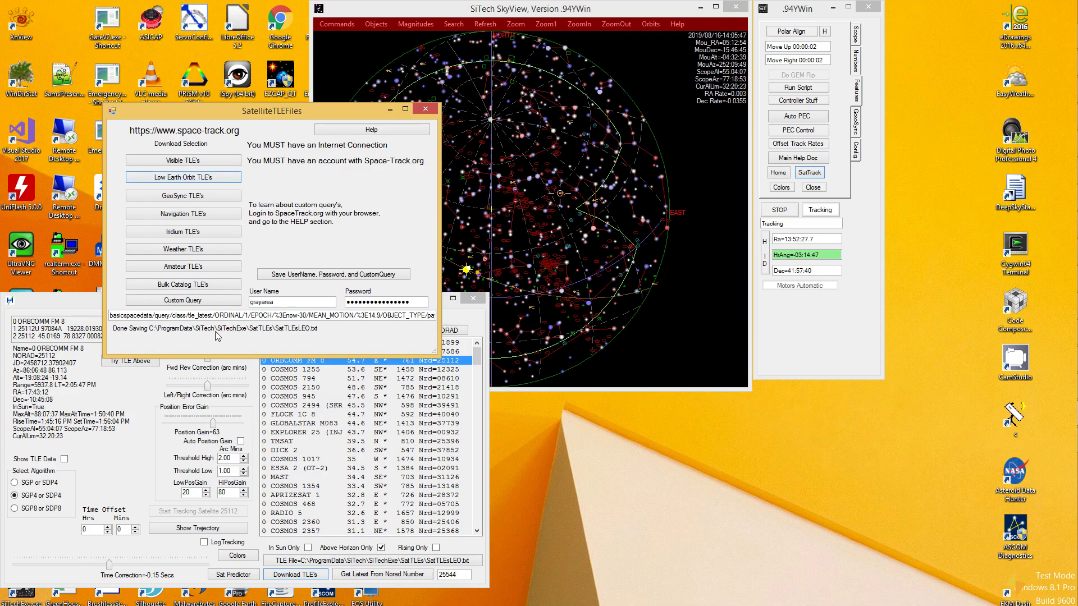
- Finish loading the satellite TLE file and reposition the satellite tracking window
left_click(426, 108)
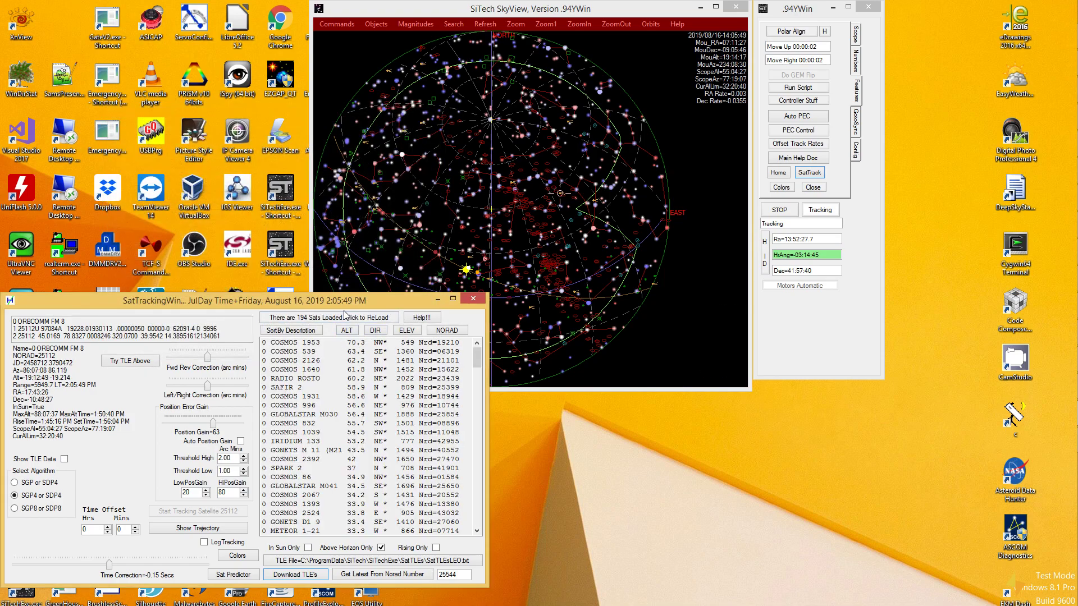
left_click_drag(341, 301, 362, 260)
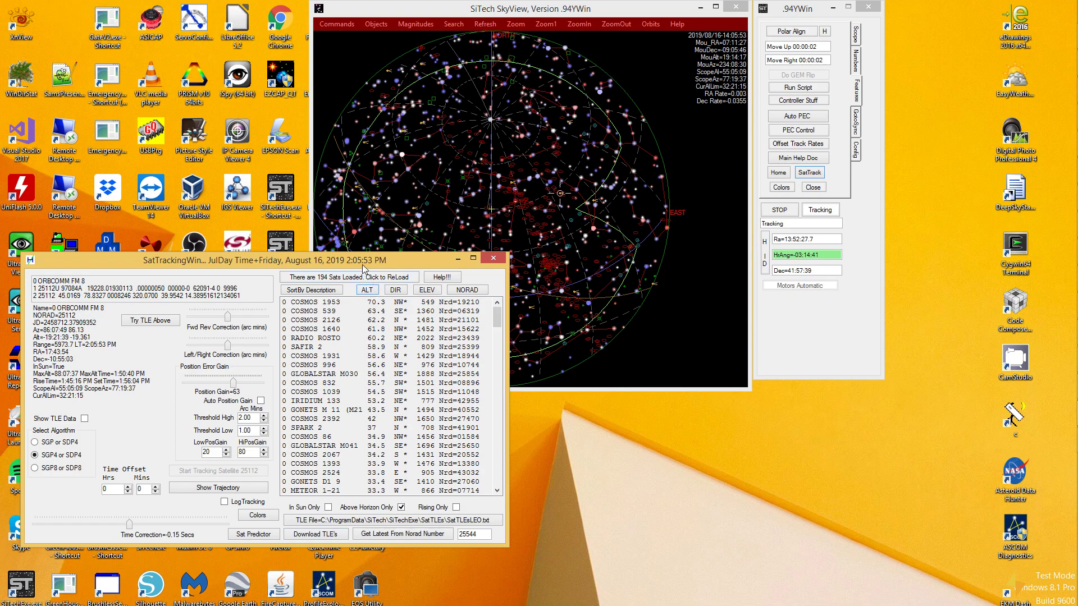
mouse_move(360, 262)
left_mouse_down()
mouse_move(331, 285)
mouse_move(327, 307)
left_mouse_up()
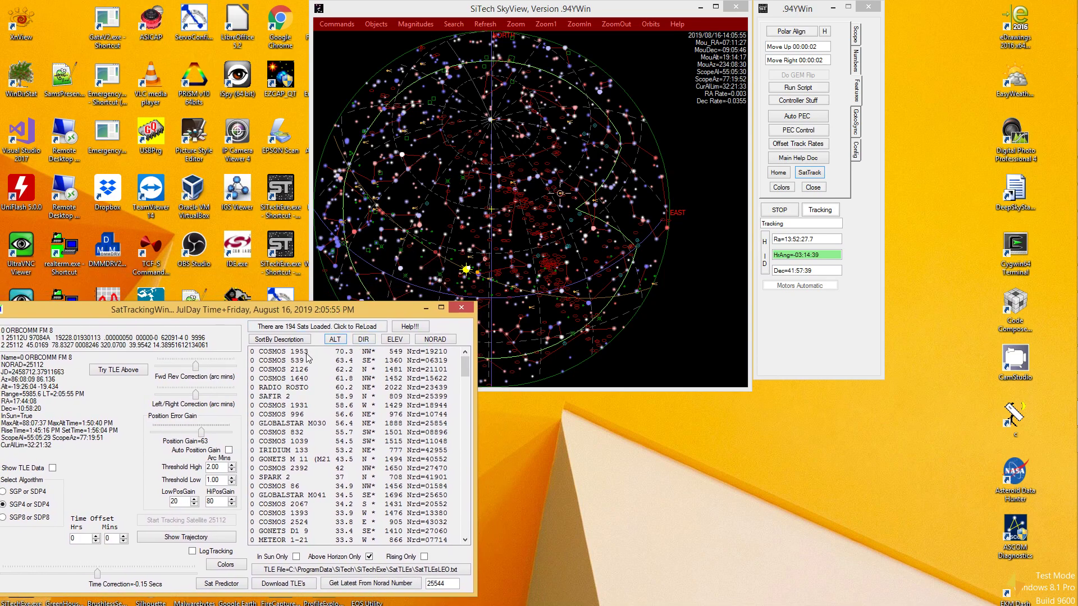
- Track COSMOS 1953 (NORAD 19210) and raise the Position Error Gain to 82
left_click(288, 353)
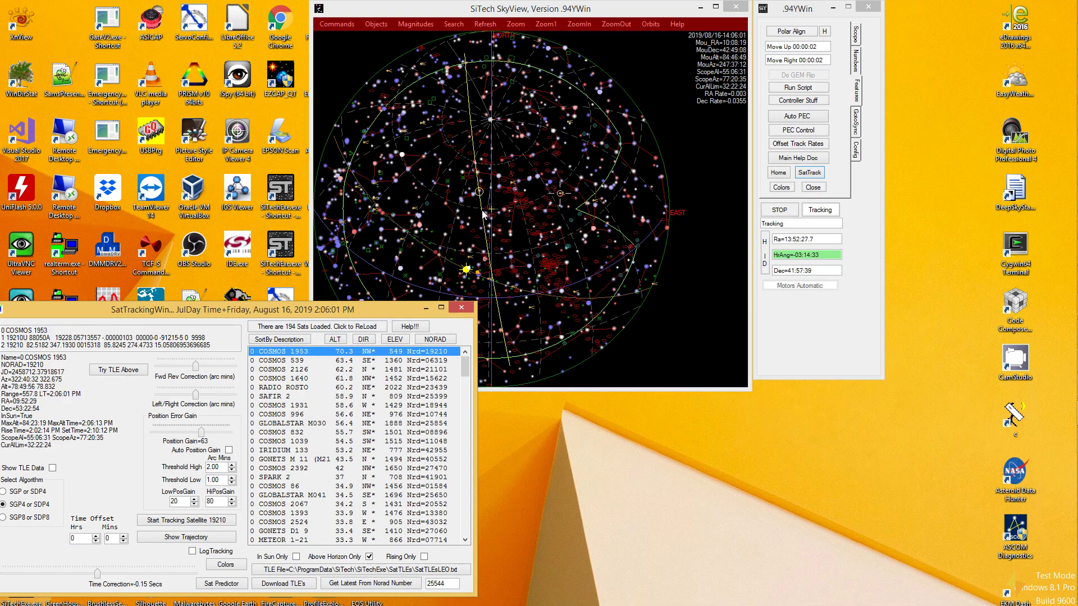
left_click(174, 521)
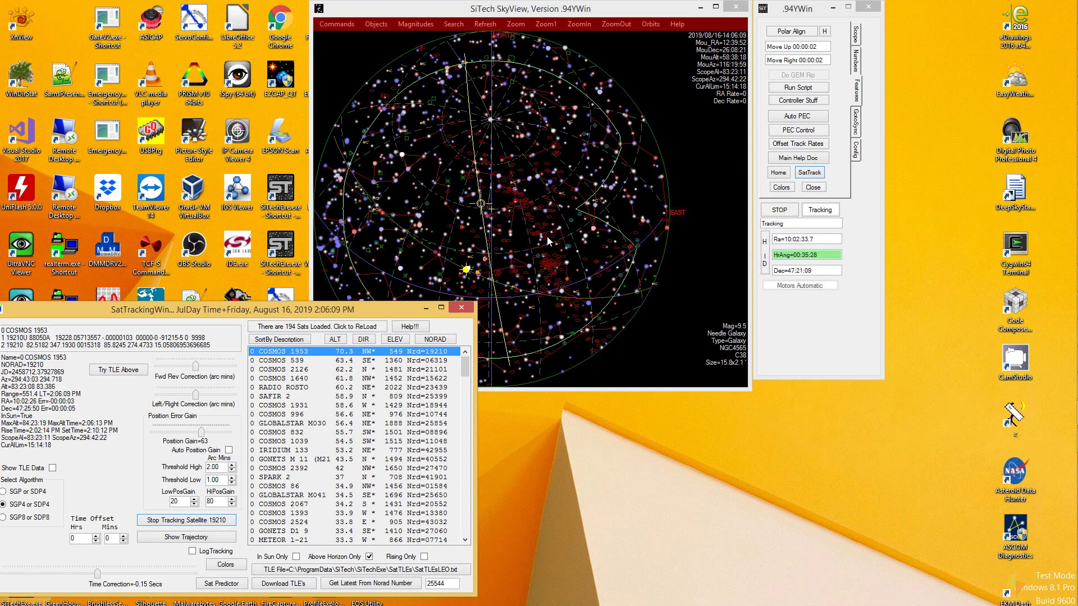
left_click_drag(238, 310, 251, 305)
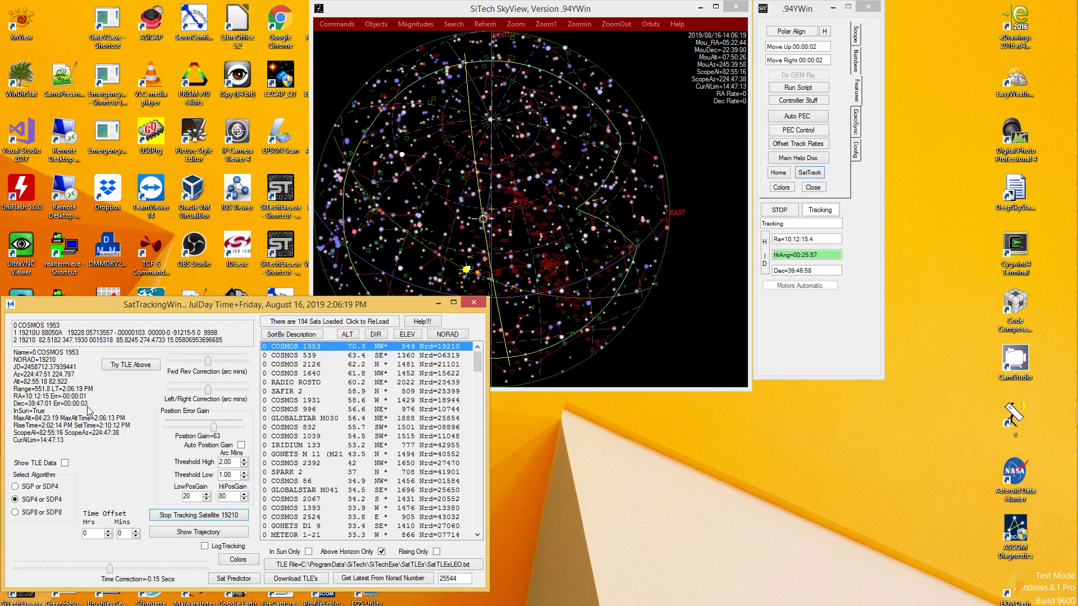
left_click_drag(213, 427, 228, 432)
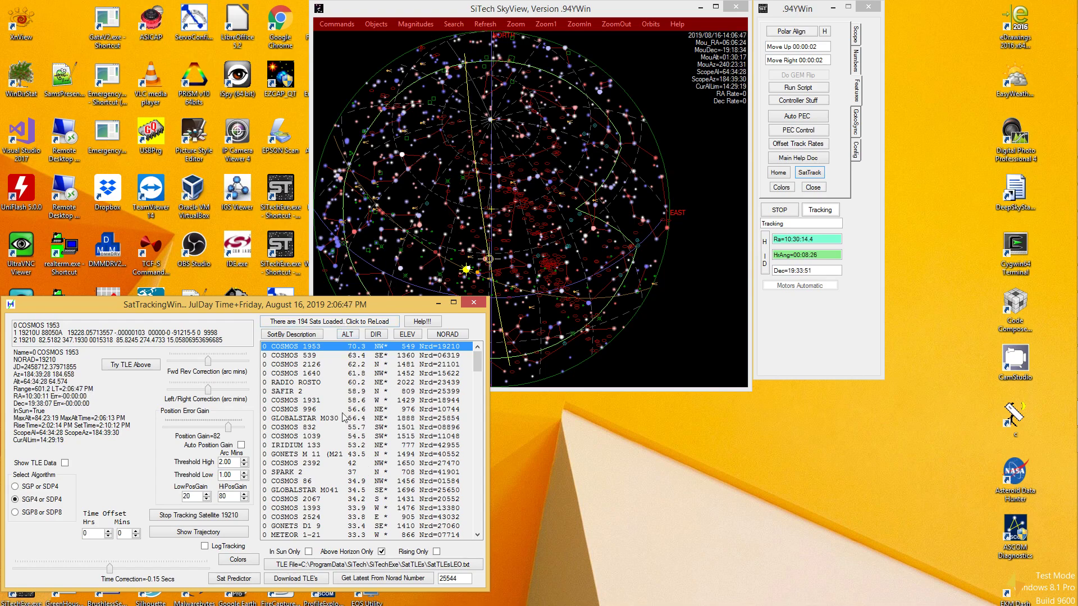
- Reload the satellite list and start tracking COSMOS 1931 (NORAD 18944)
left_click(343, 322)
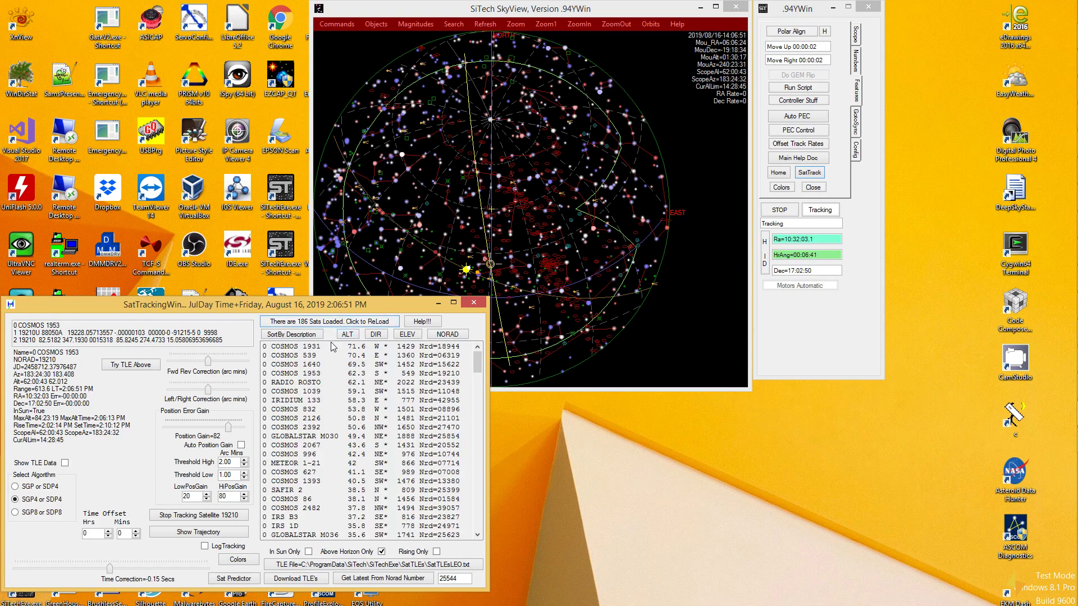
left_click(295, 347)
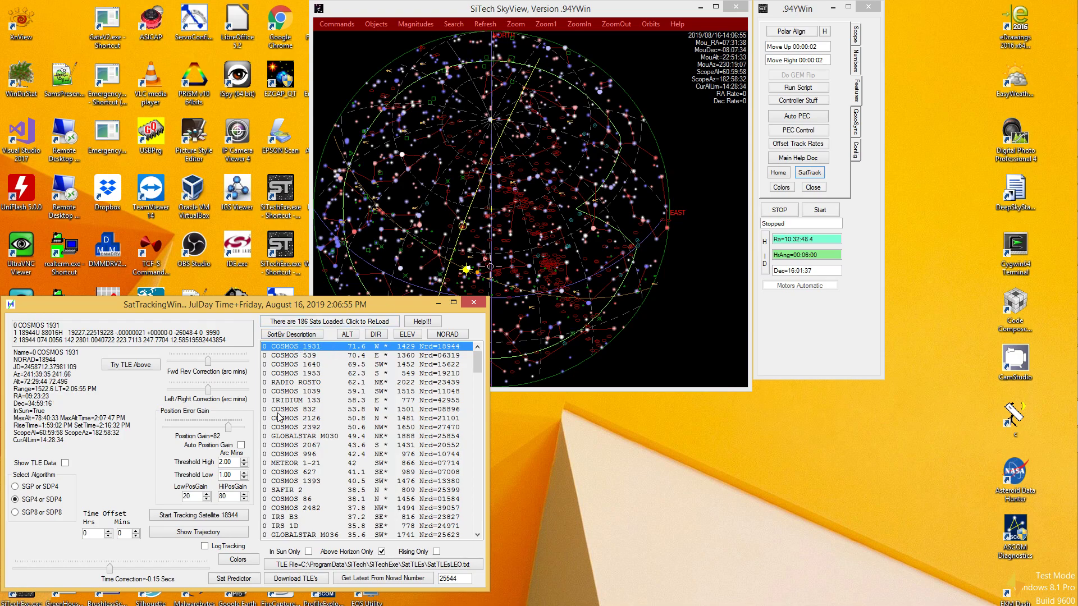
left_click(179, 518)
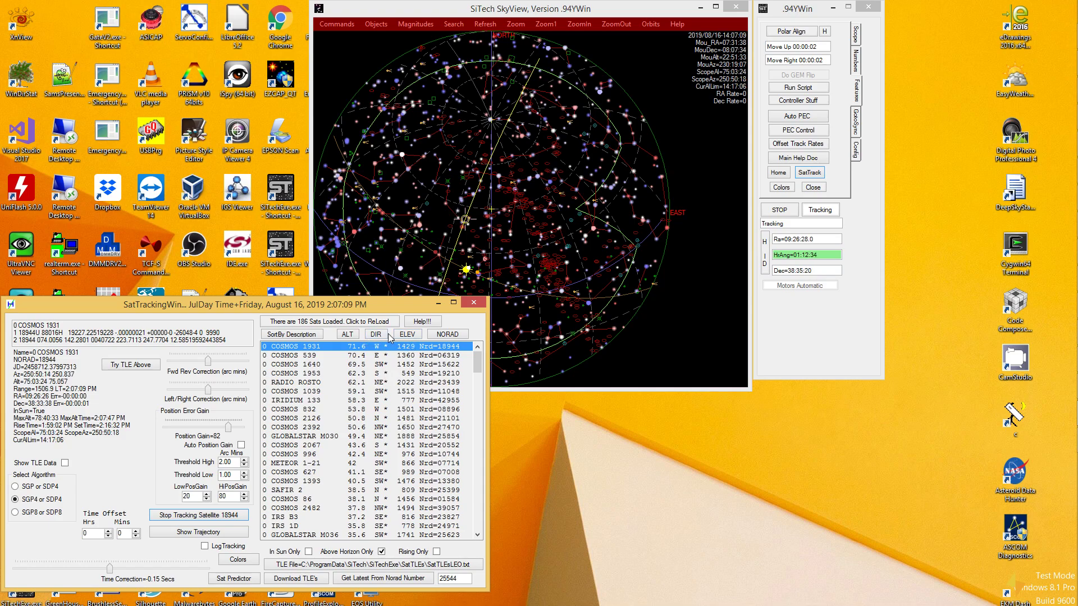
- Reload the satellite list and start tracking IRIDIUM 133 (NORAD 42955)
left_click(355, 324)
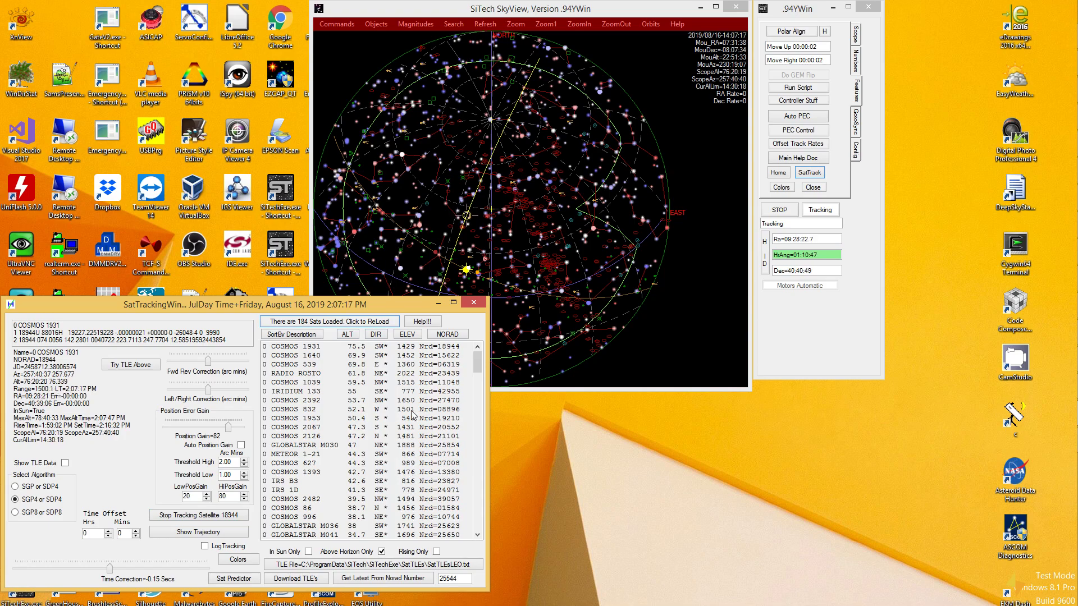
left_click(402, 391)
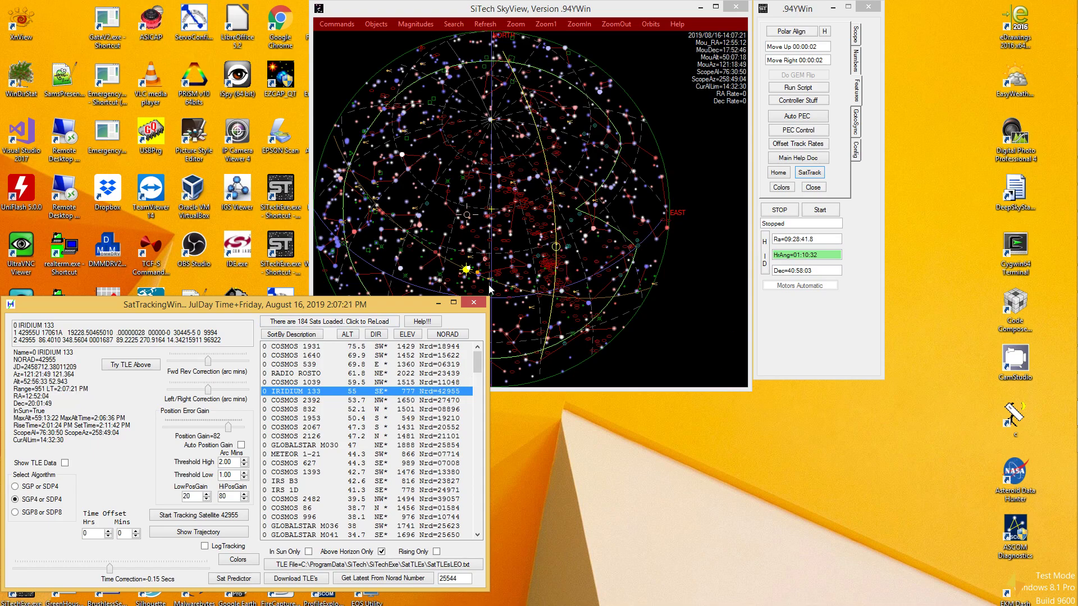
left_click(193, 517)
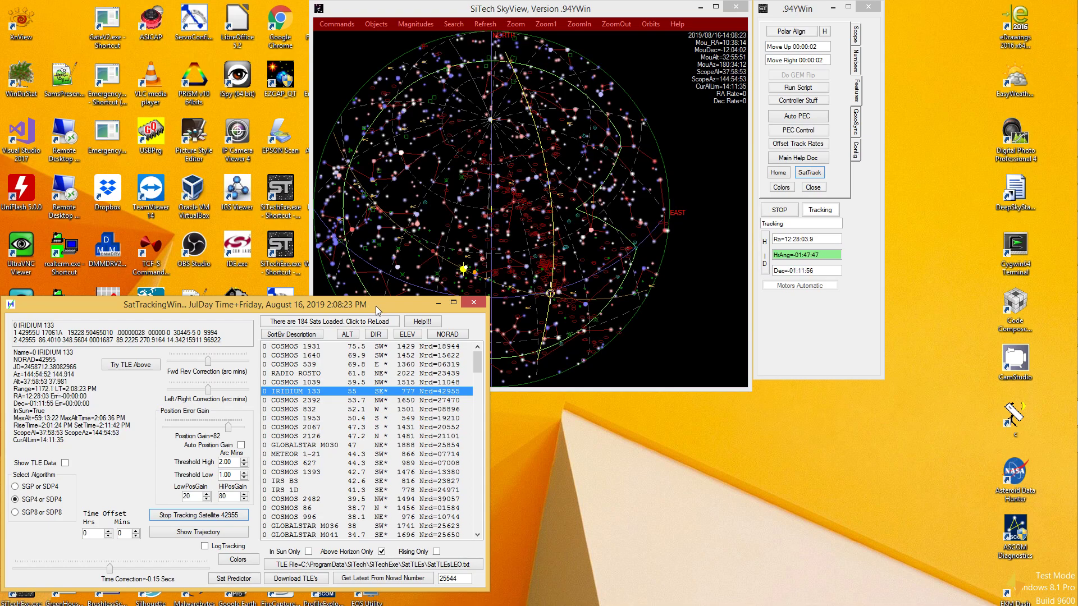
- Sort the satellite list by altitude and step through candidates, reviewing their pass details
left_click(349, 333)
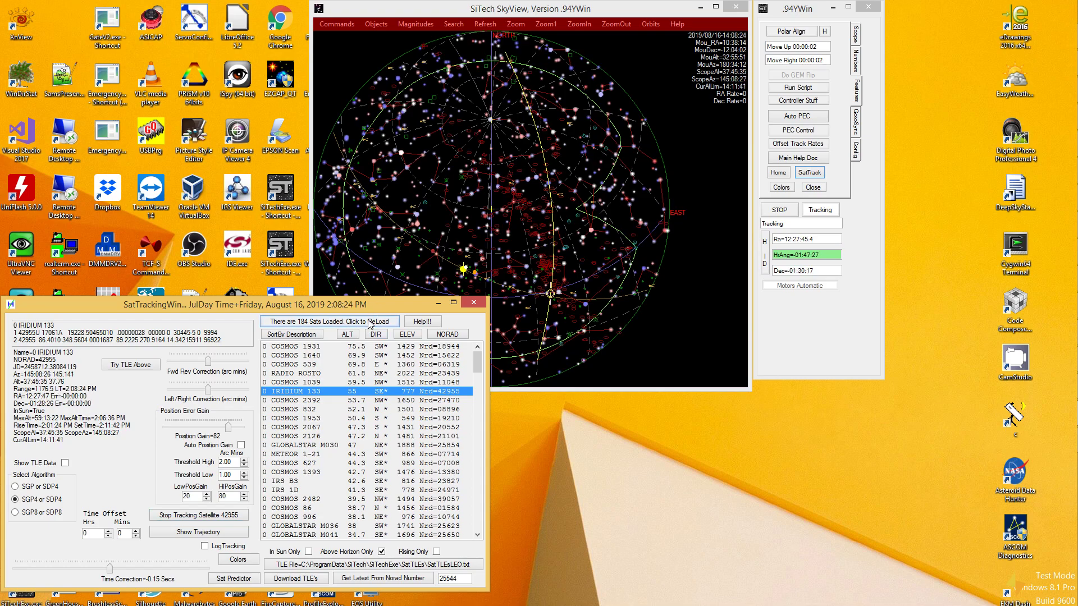
left_click(353, 347)
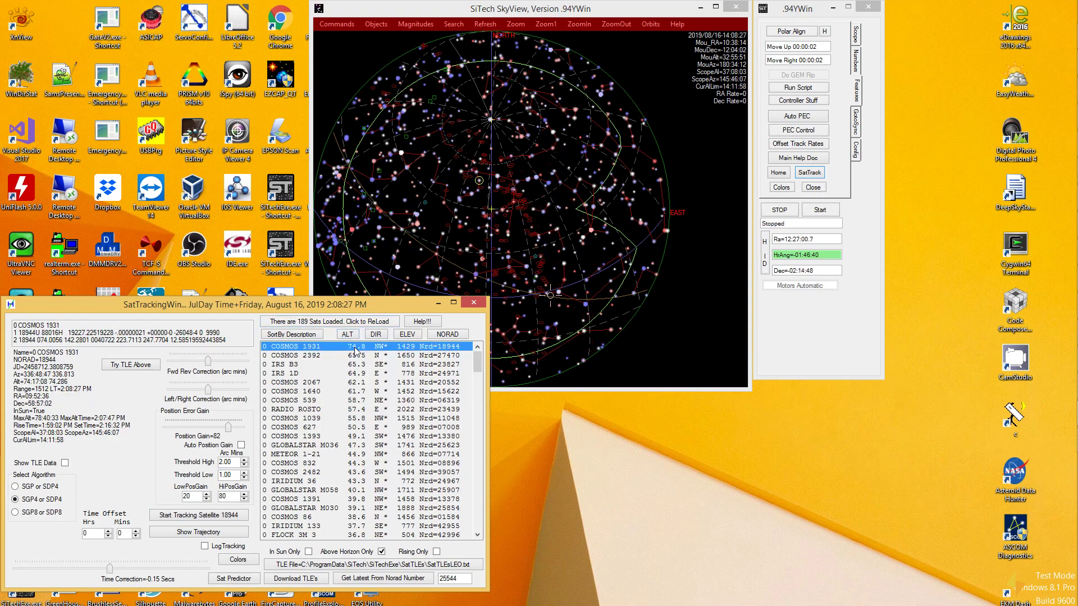
left_click(346, 363)
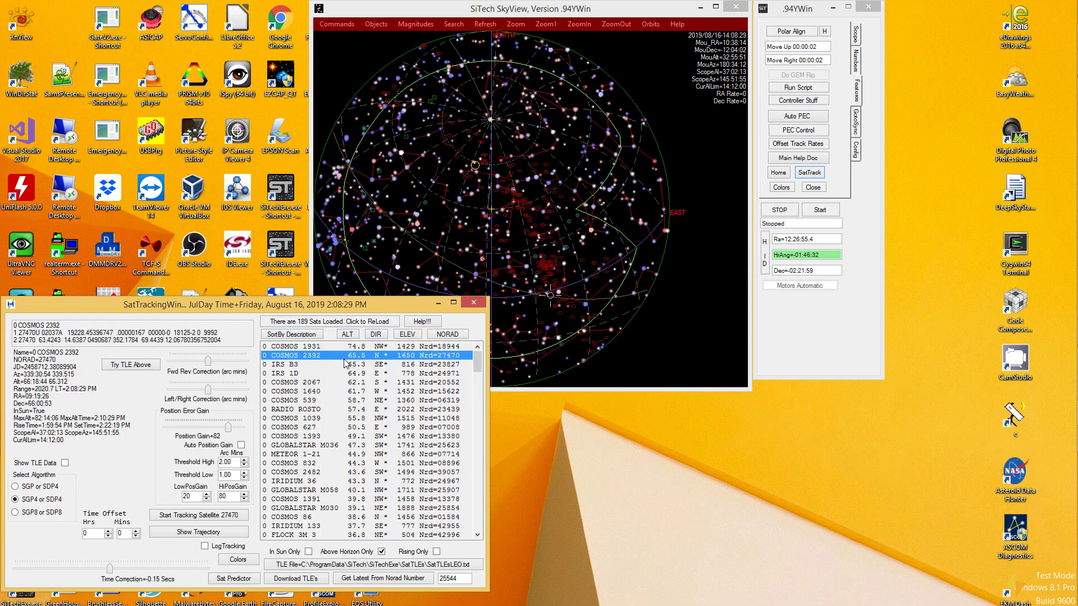
key("Down")
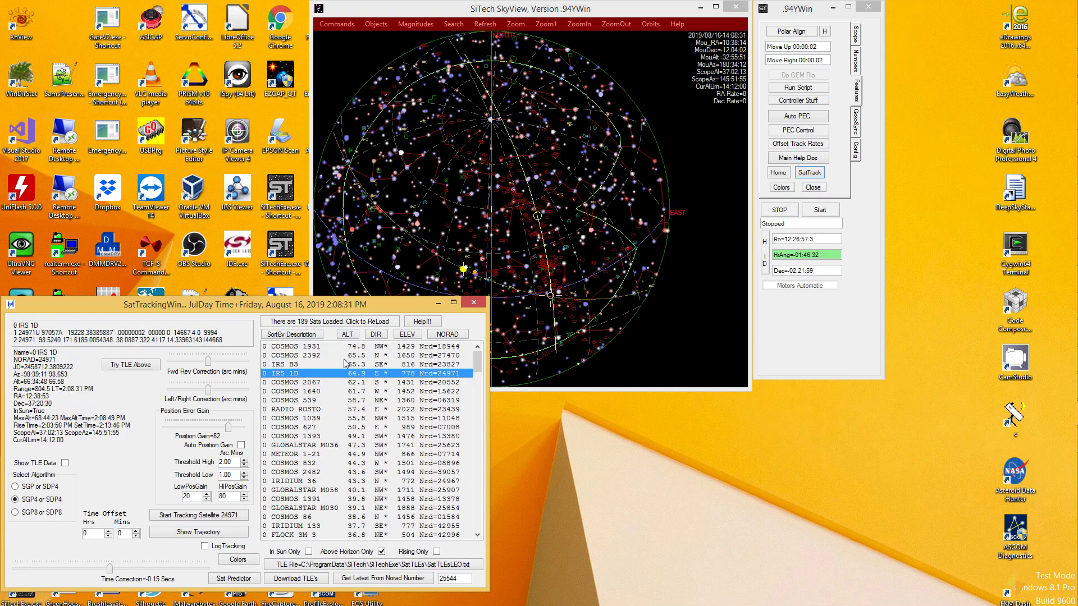
key("Down")
key("Down")
key("Down")
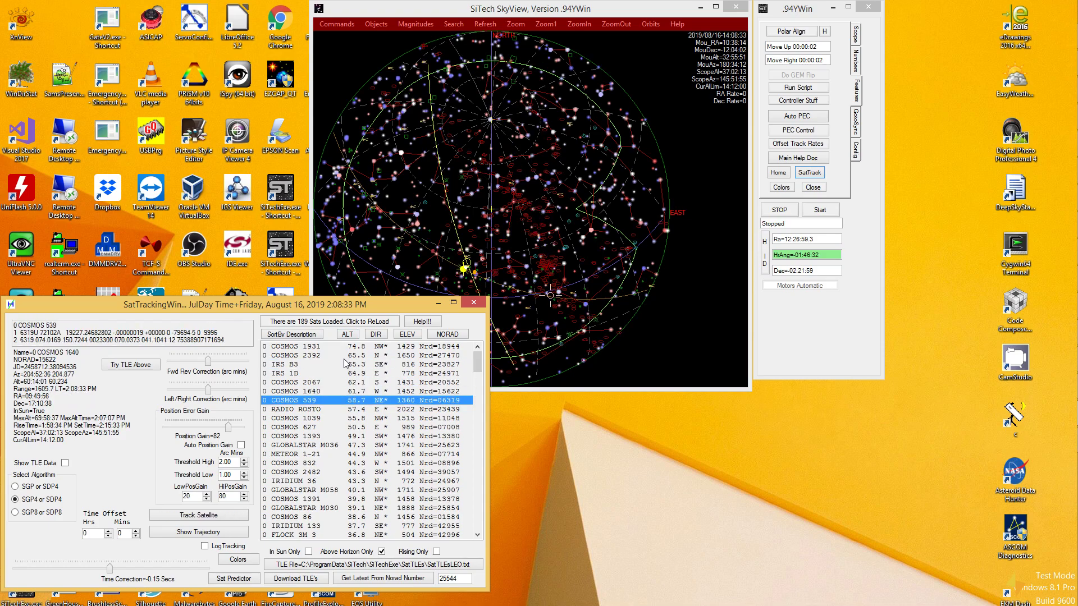
key("Down")
key("Down")
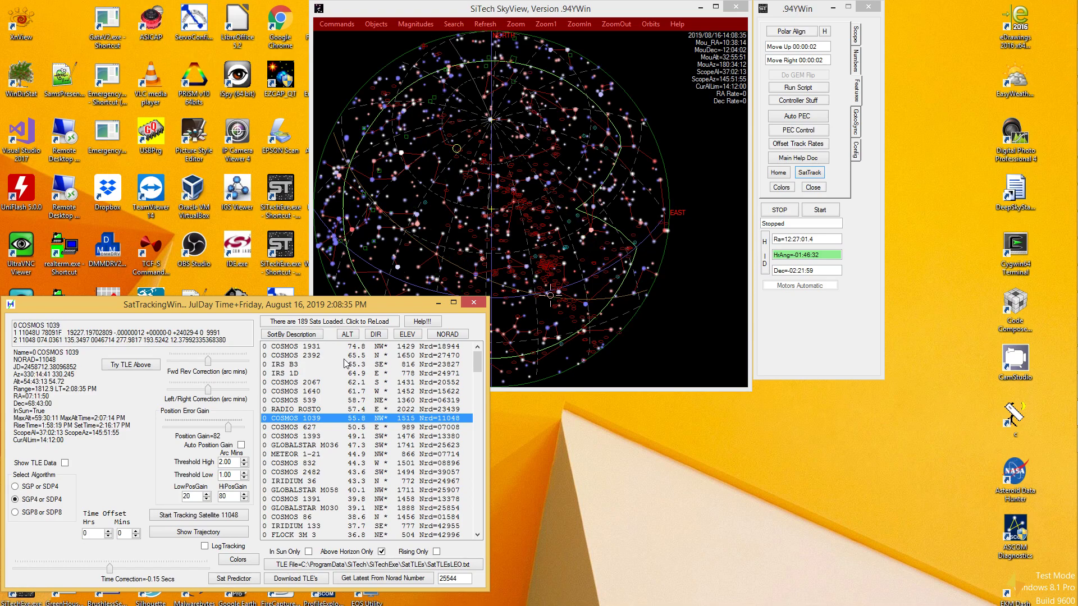
key("Down")
key("Down")
key("Down")
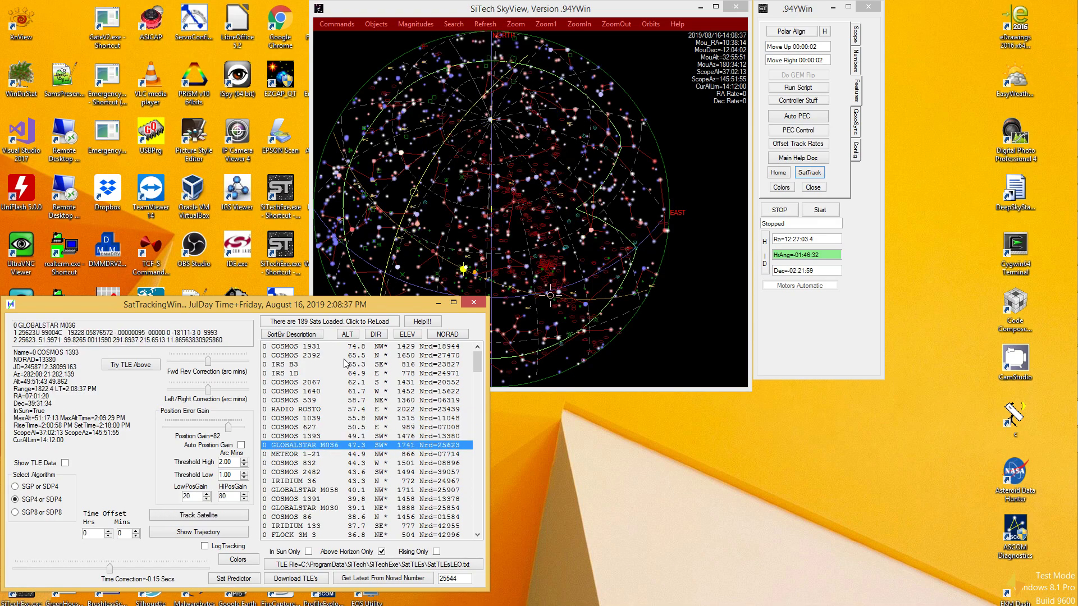
key("Down")
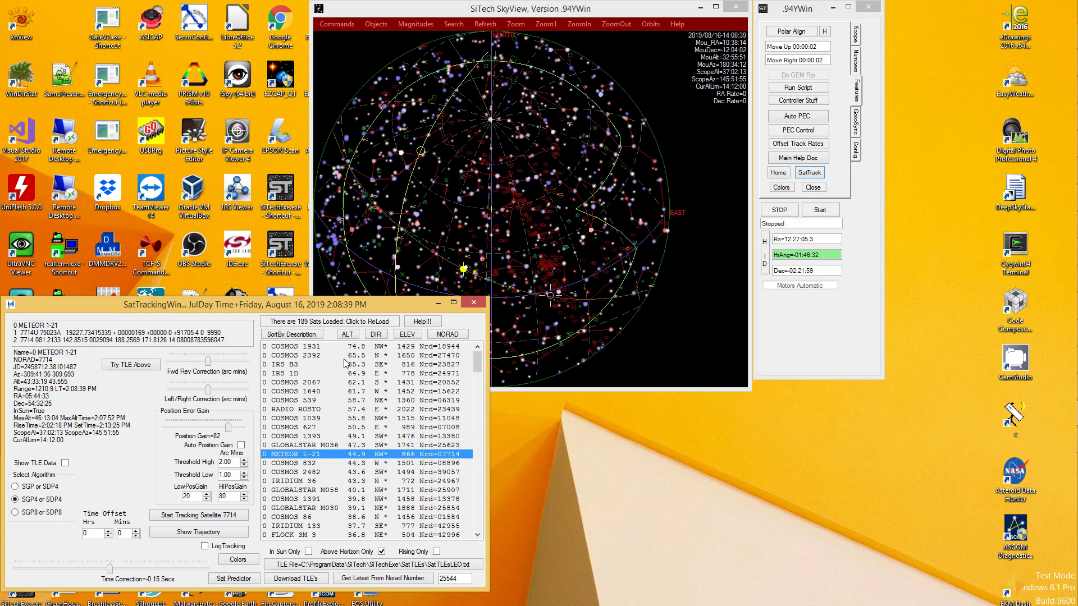
key("Up")
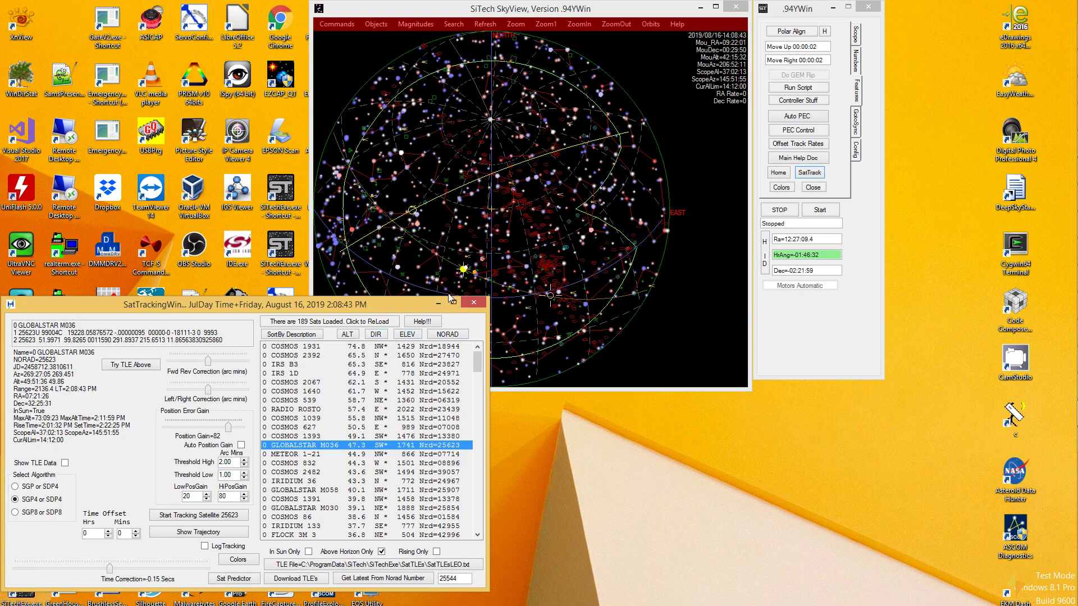
key("Down")
key("Down")
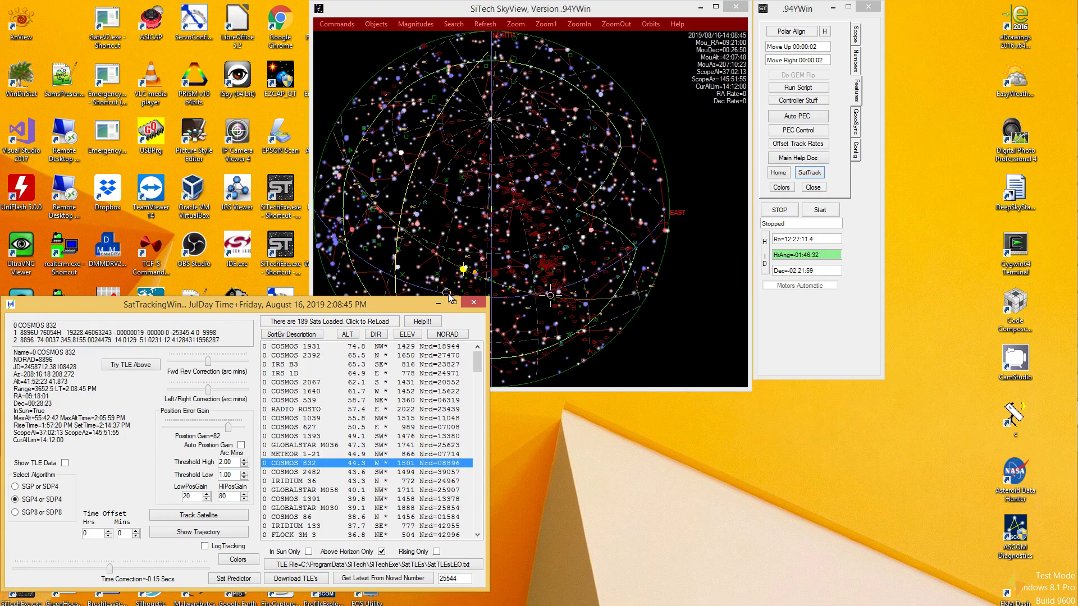
key("Down")
key("Down")
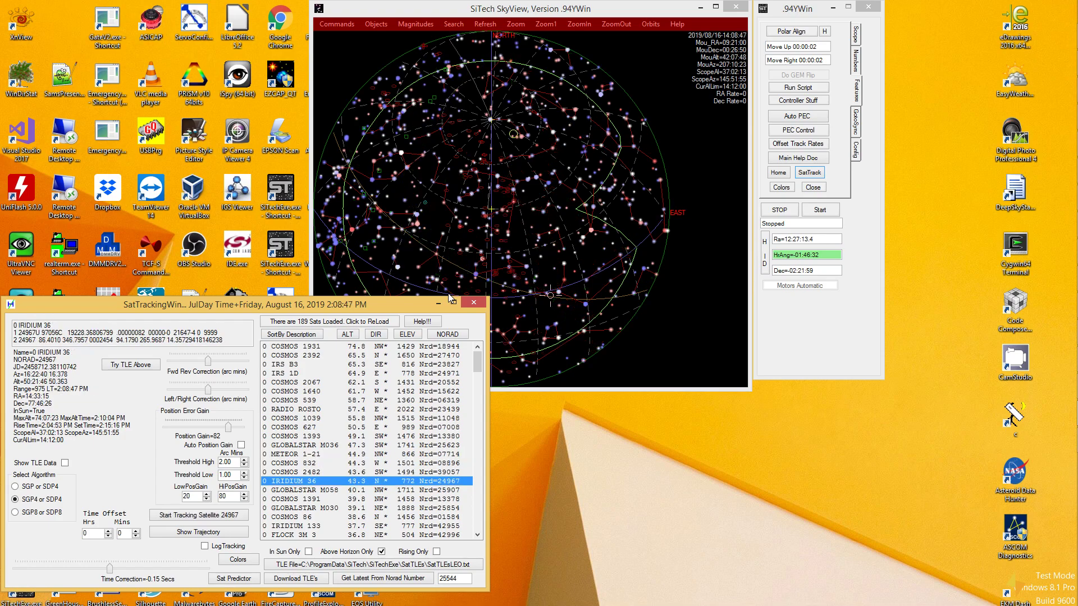
key("Down")
key("Down")
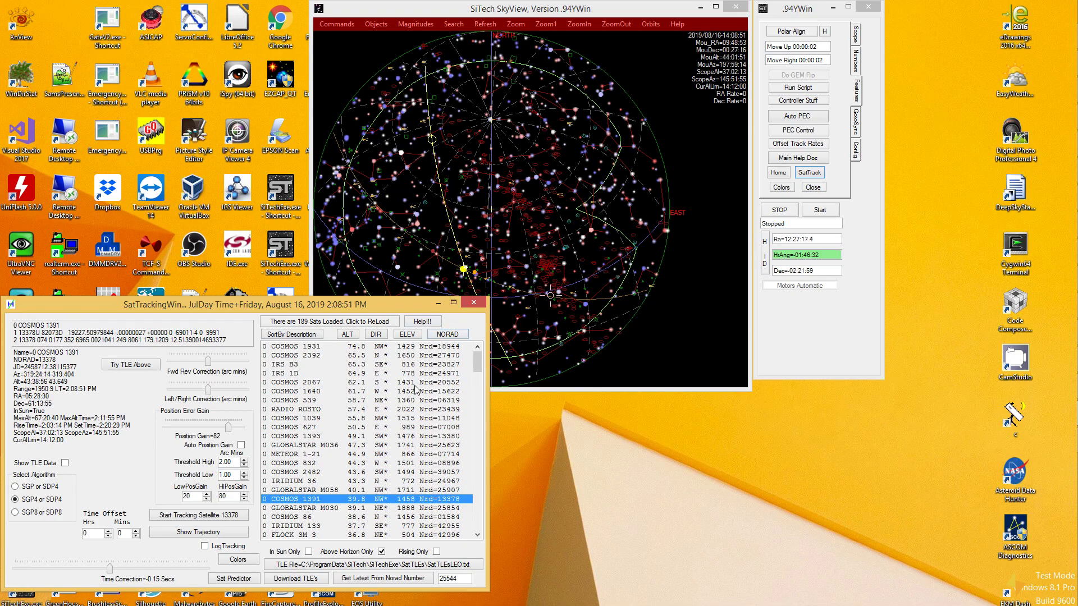
- Track GLOBALSTAR M058 (NORAD 25907) and show galaxy NGC4293's details on SkyView
left_click(350, 491)
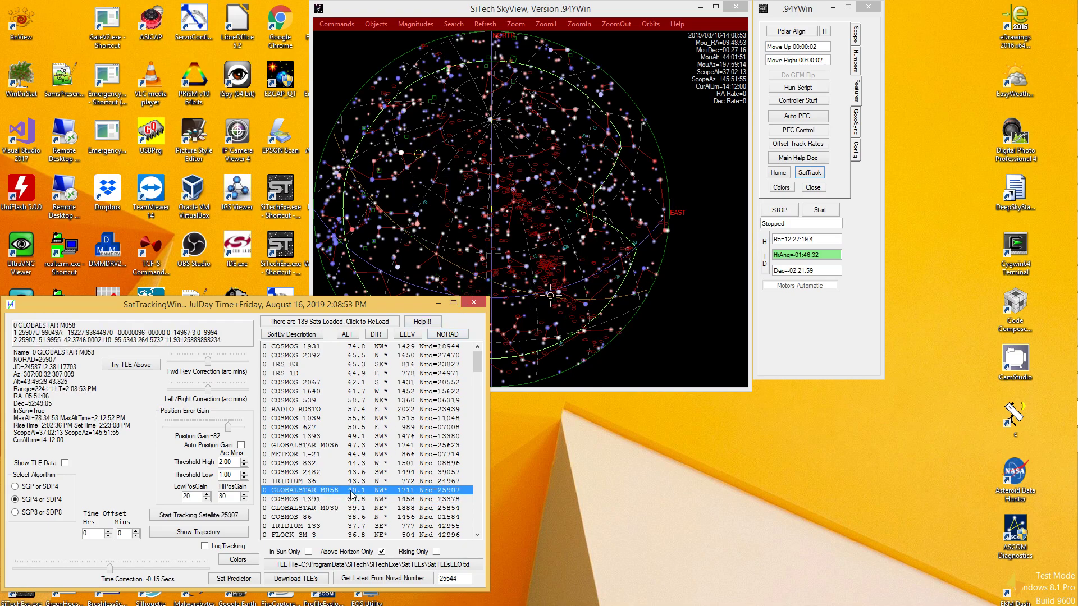
left_click(212, 513)
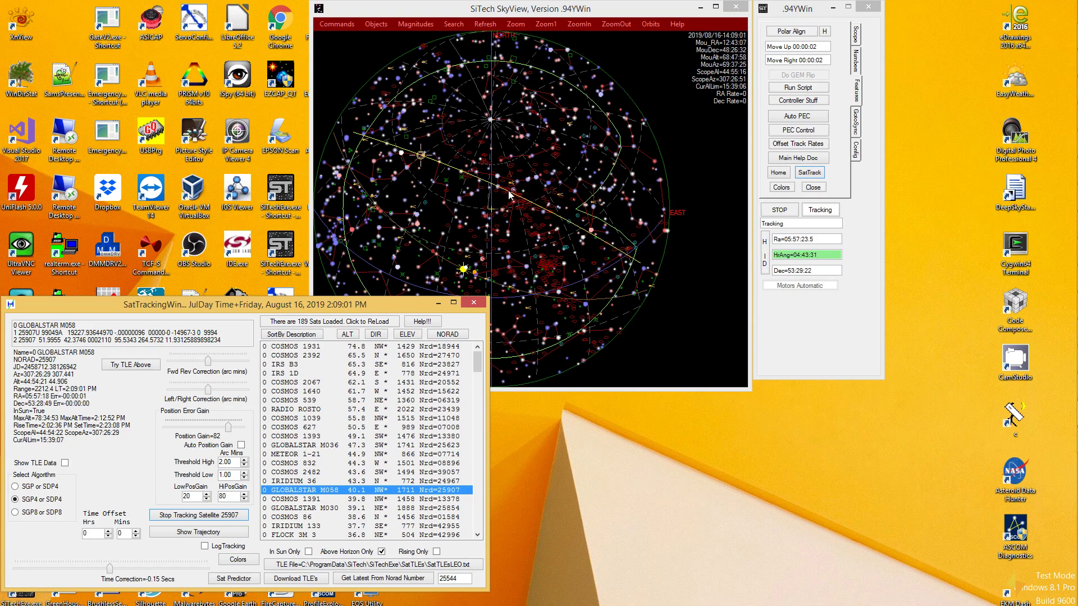
left_click(543, 261)
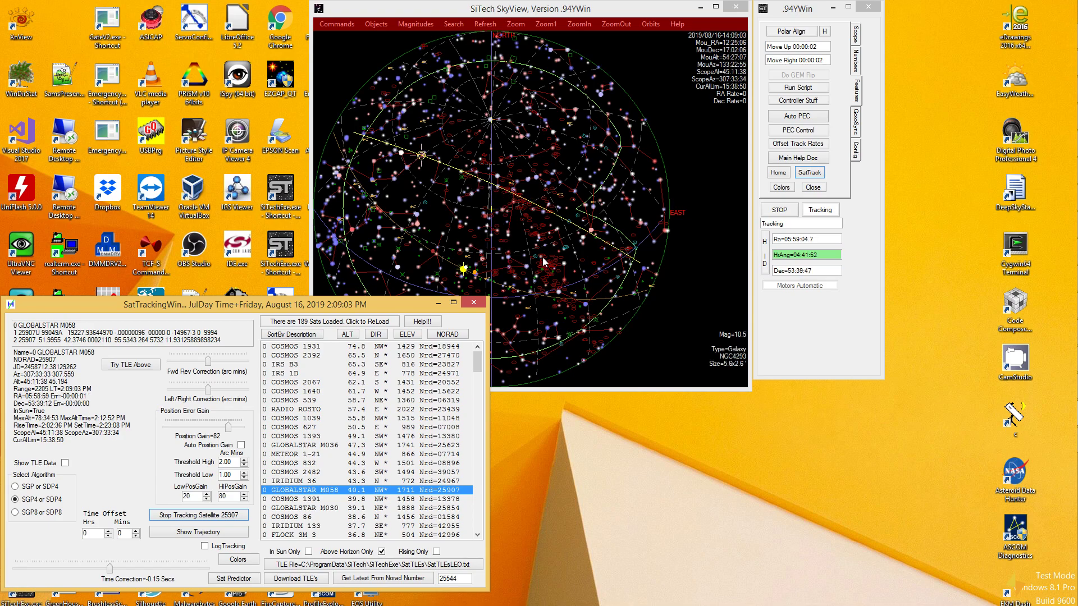